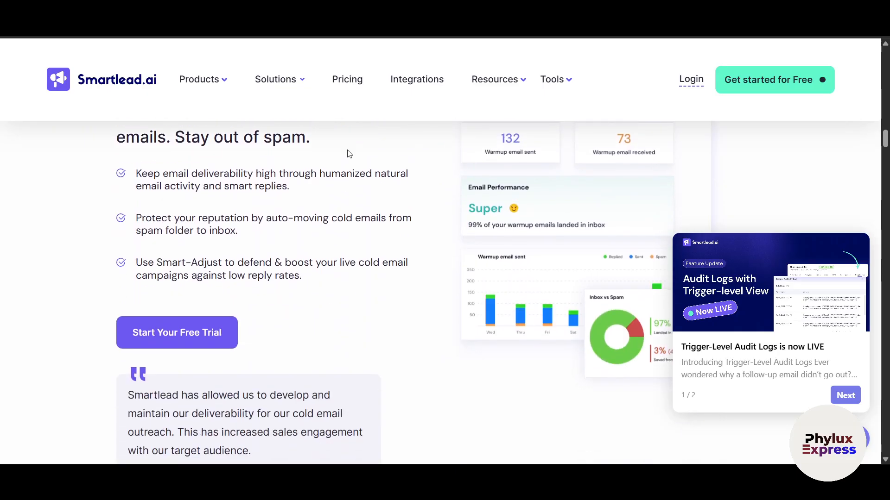
Look through the feature sections of the Smartlead homepage and open the pricing page.
scroll(349, 153, "down", 6)
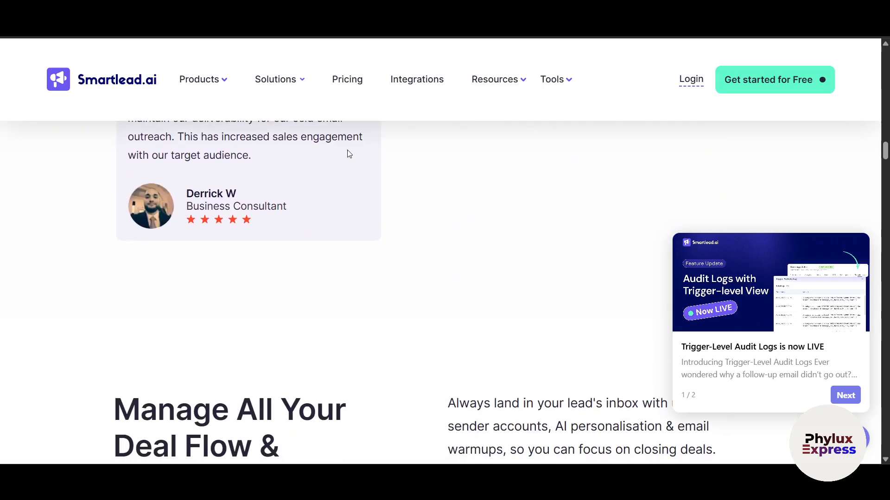
scroll(349, 154, "down", 12)
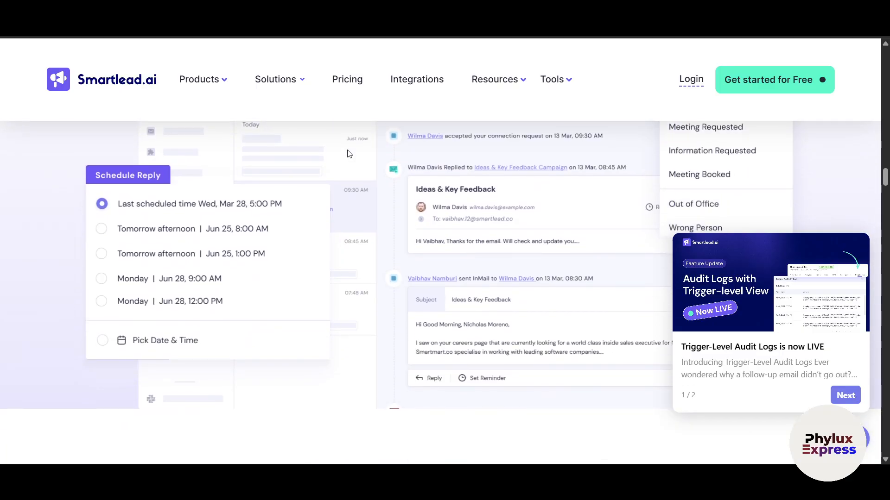
scroll(349, 154, "down", 2)
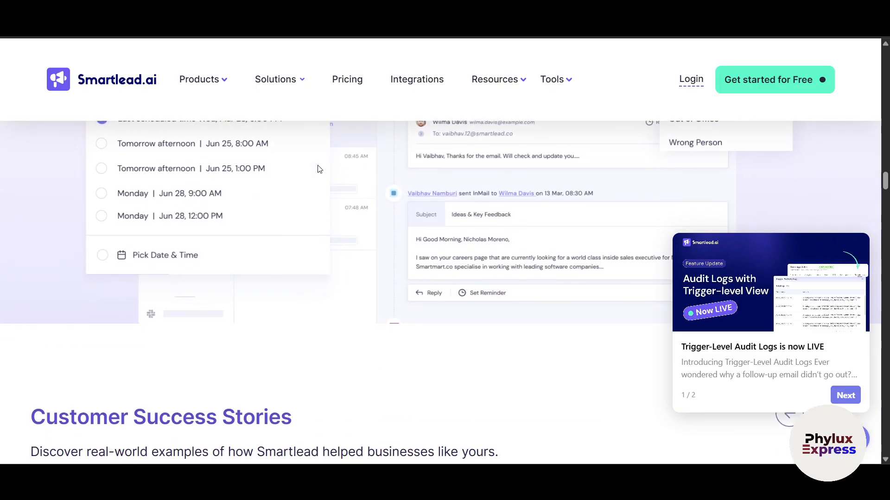
scroll(275, 166, "up", 20)
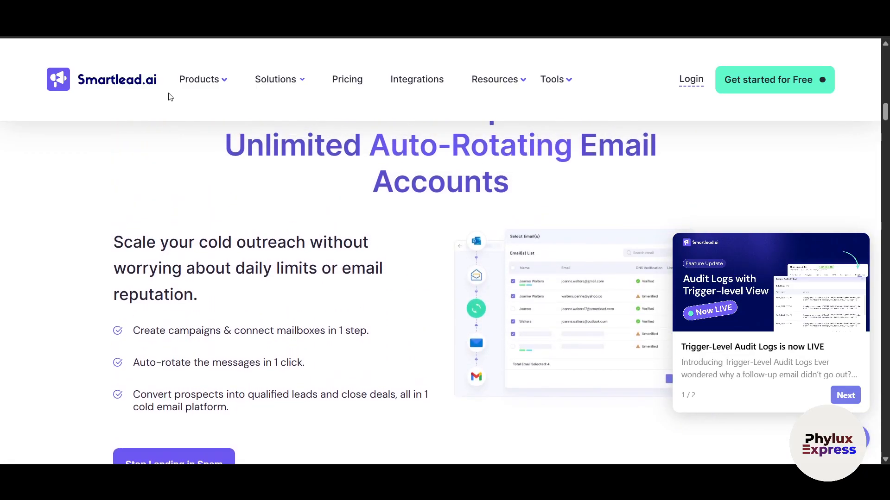
left_click(346, 83)
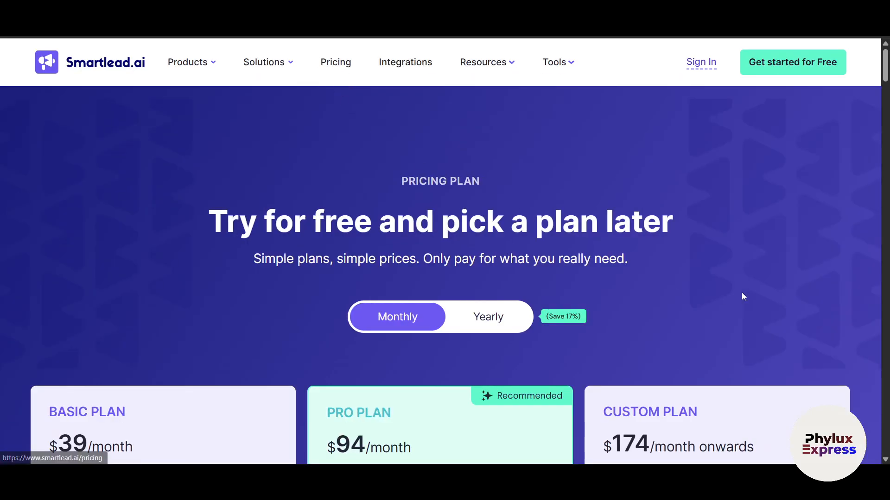
Show the plan prices with yearly billing and return them to monthly billing.
scroll(742, 296, "down", 4)
left_click(861, 221)
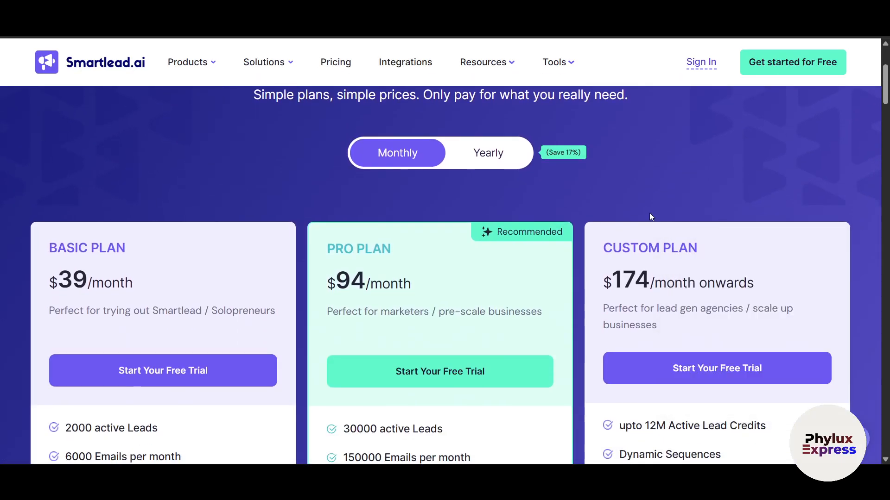
left_click(492, 154)
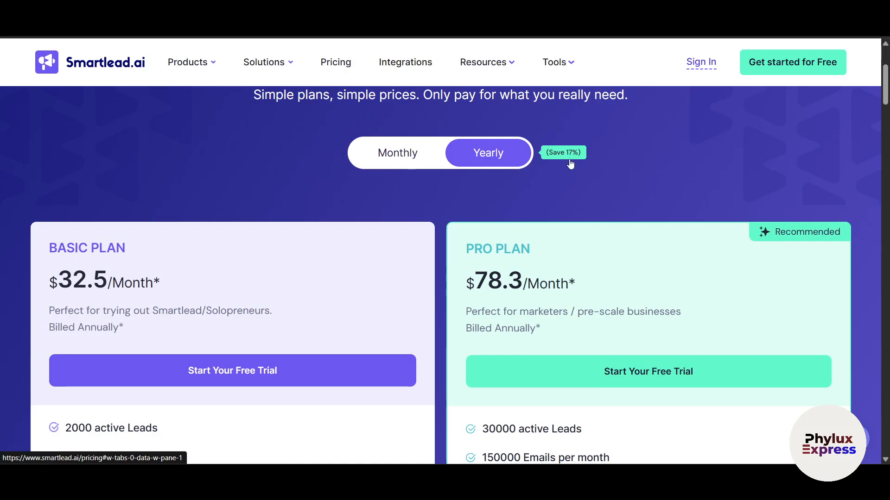
left_click(394, 155)
Examine the prices, included features and add-ons of the Basic, Pro and Custom plans.
scroll(200, 233, "down", 2)
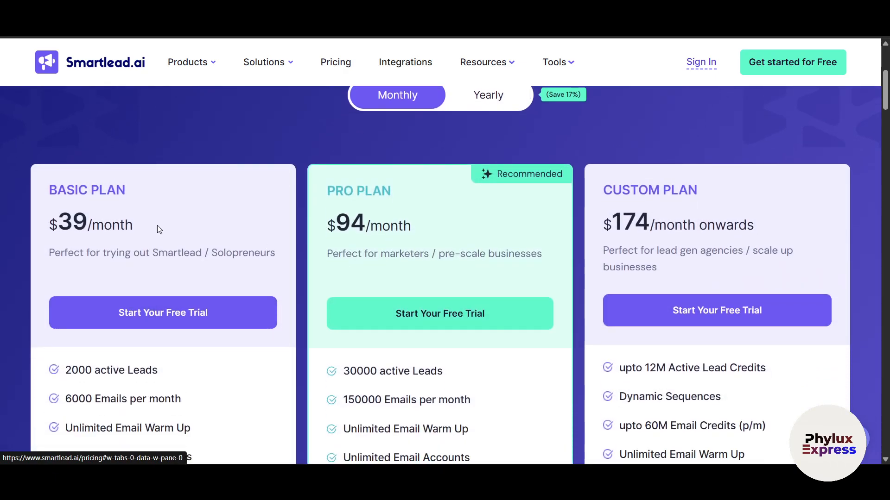
scroll(675, 269, "down", 3)
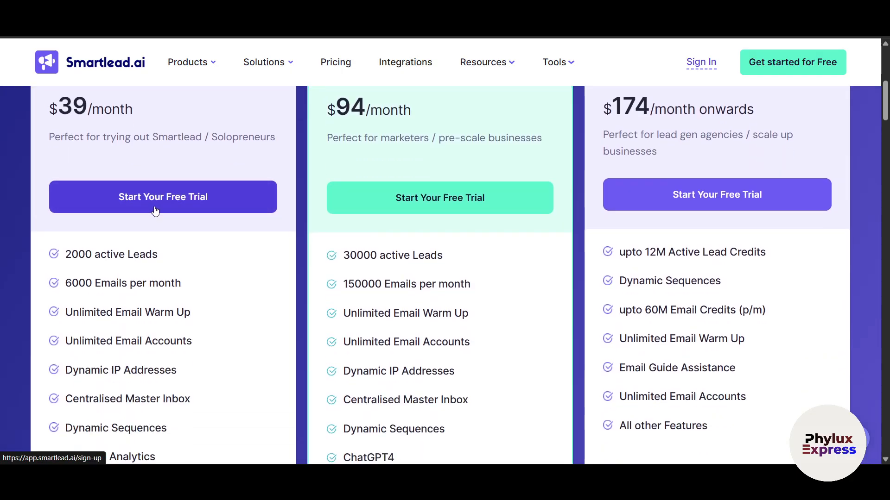
scroll(552, 322, "down", 2)
scroll(557, 323, "down", 10)
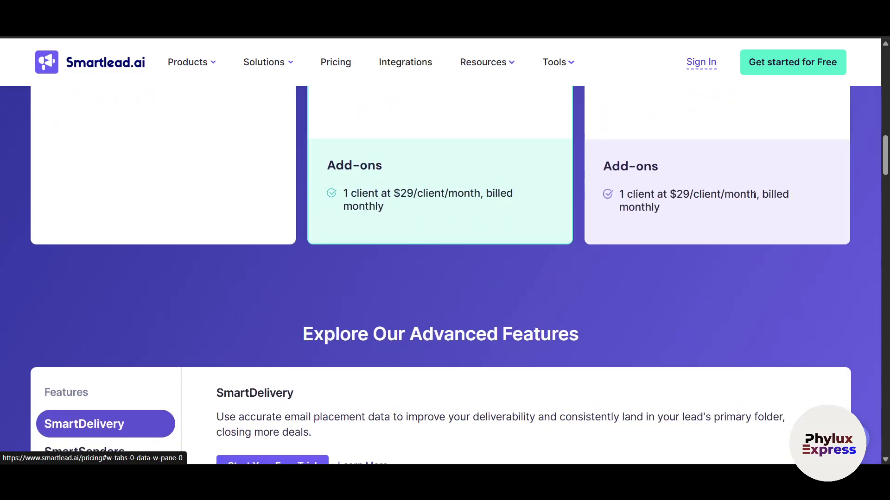
scroll(638, 291, "up", 15)
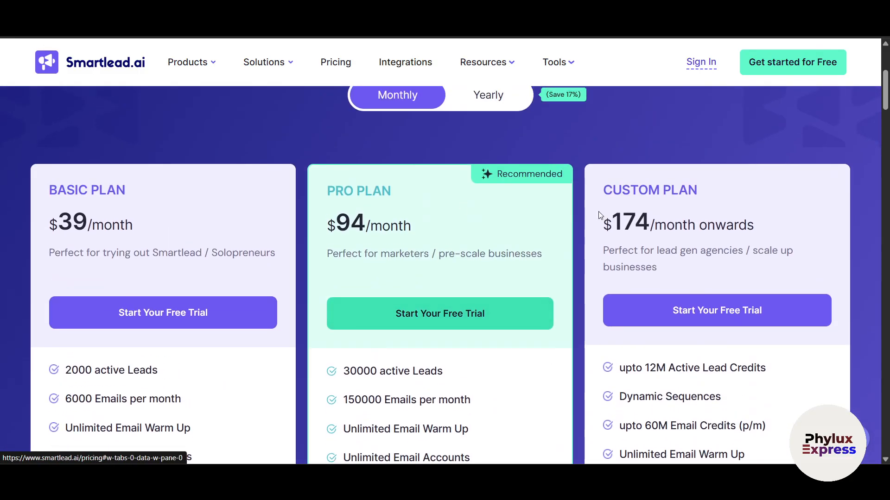
scroll(694, 200, "up", 3)
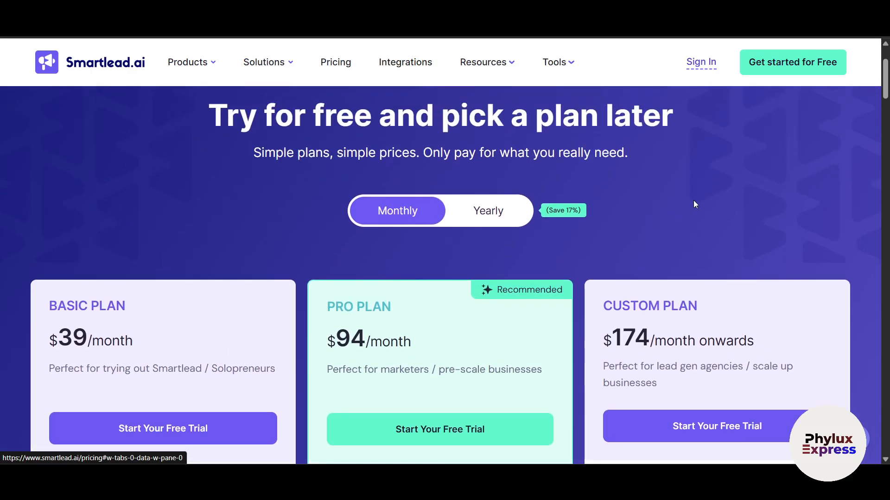
Open the free trial sign-up form and enter the full name.
left_click(796, 61)
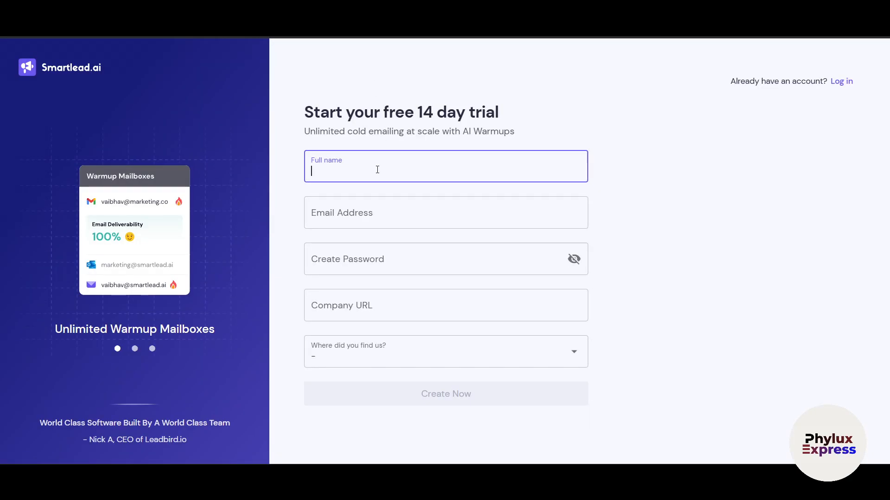
left_click_drag(362, 122, 482, 121)
left_click(576, 123)
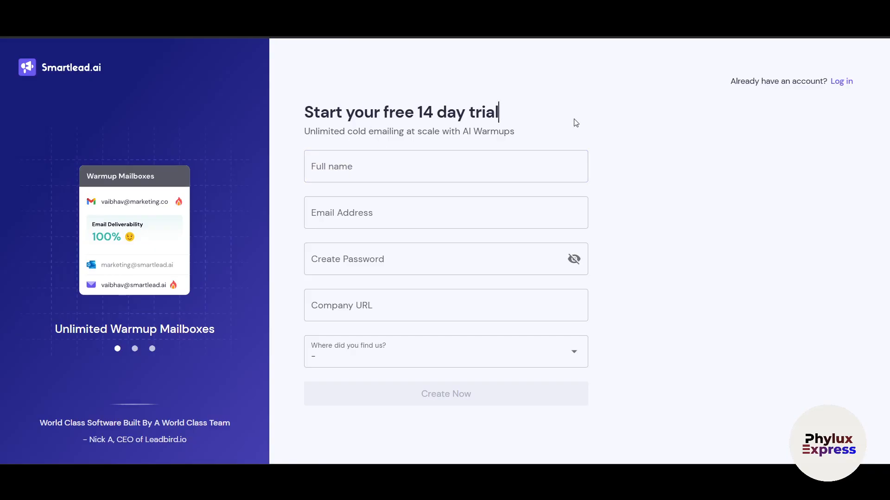
left_click(401, 172)
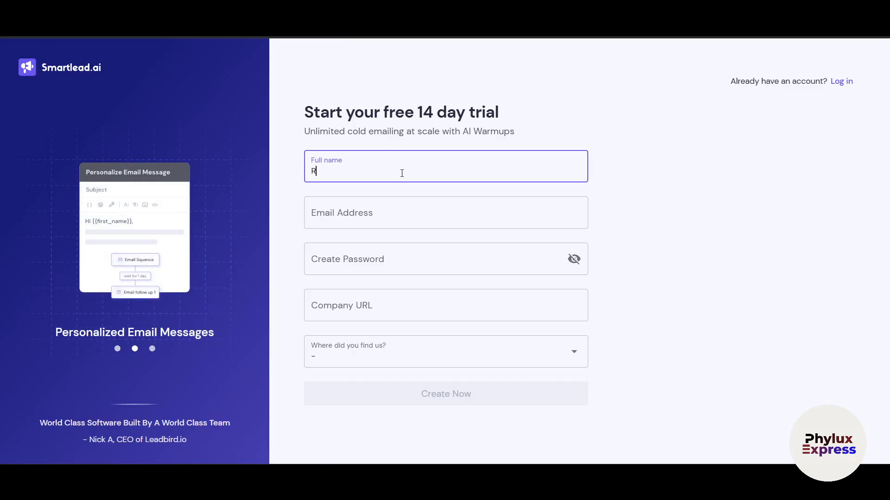
key("Tab")
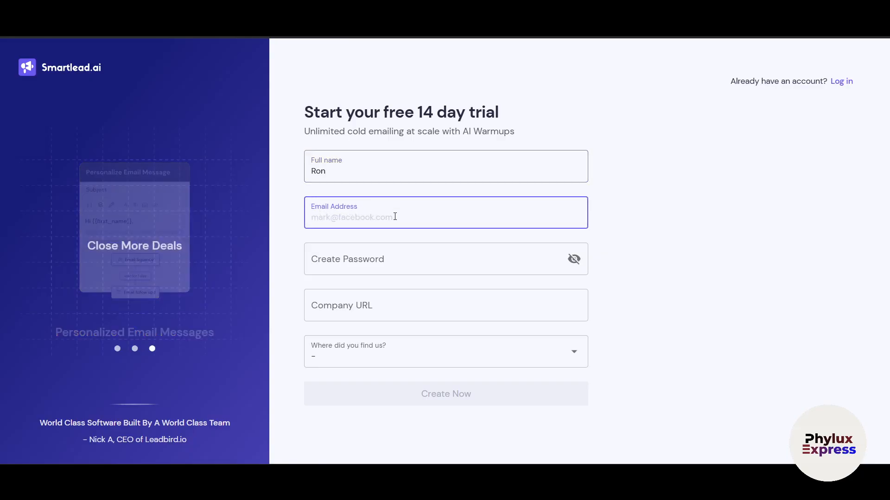
Set where Smartlead was found to Other with "yo" as the detail, and choose Automate Lead Generation as the goal.
left_click(391, 310)
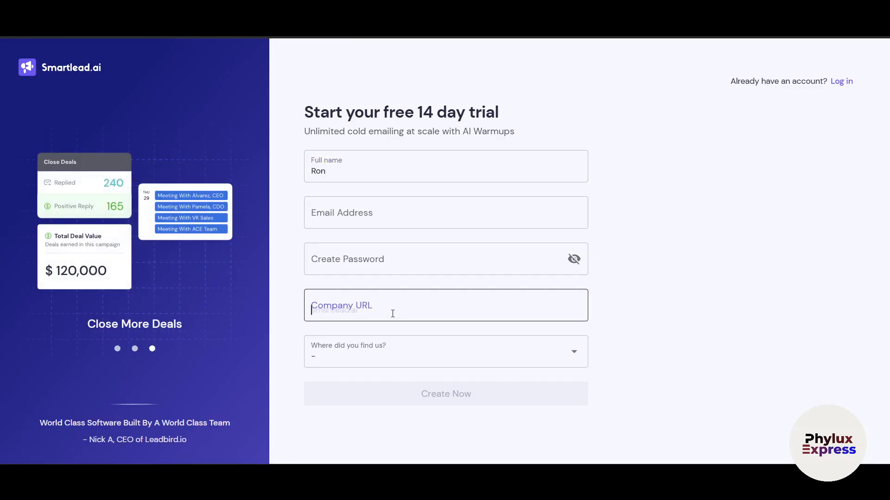
left_click(431, 361)
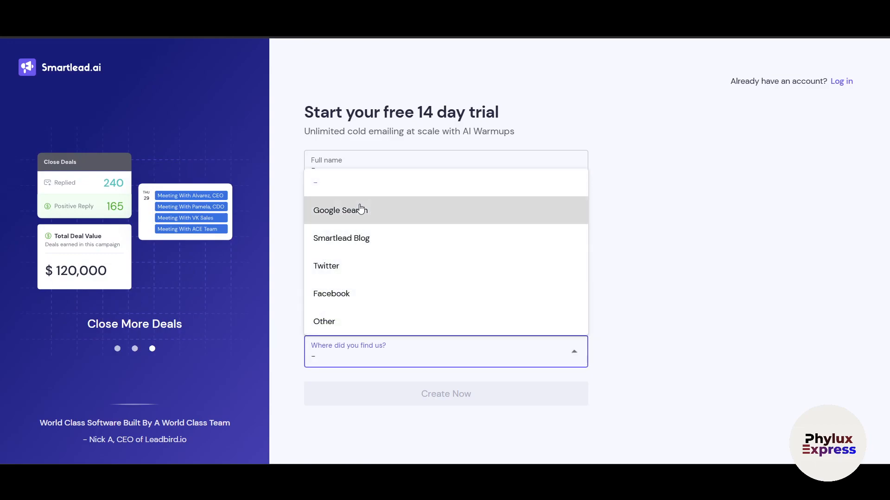
left_click(360, 321)
type("yo")
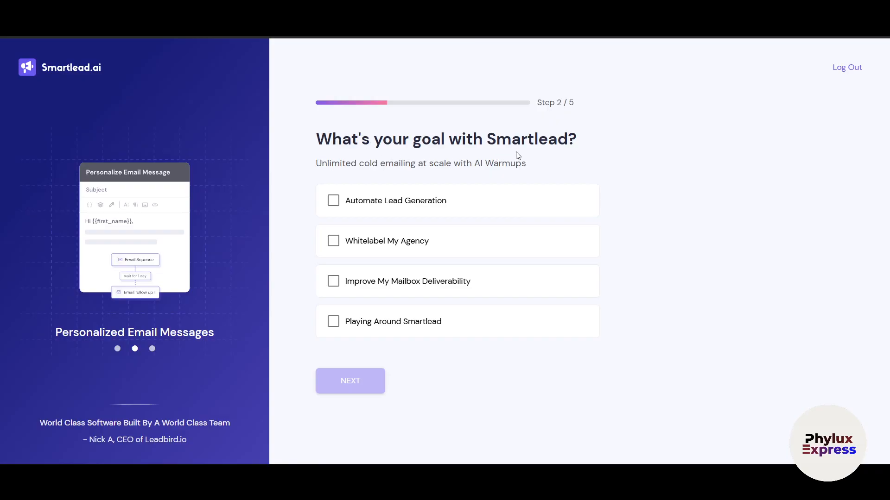
left_click(385, 210)
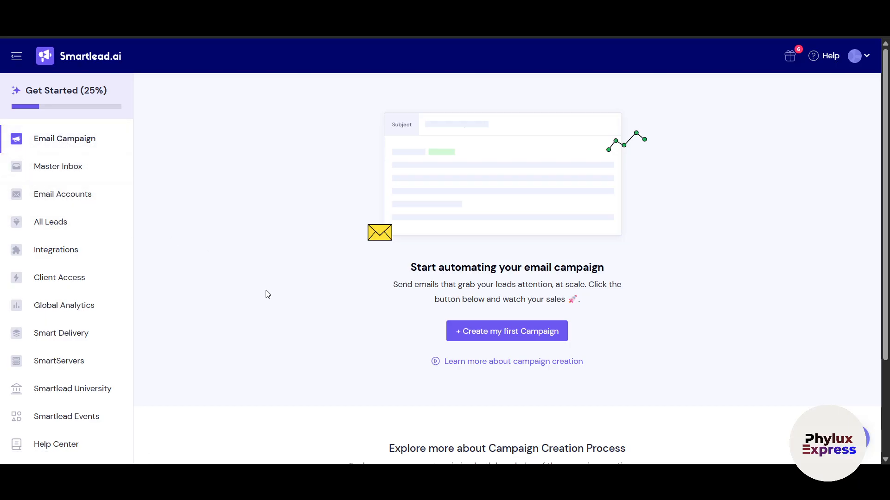
Look over the Email Campaign page and its learning resources, collapsing and reopening the navigation sidebar.
scroll(146, 426, "down", 2)
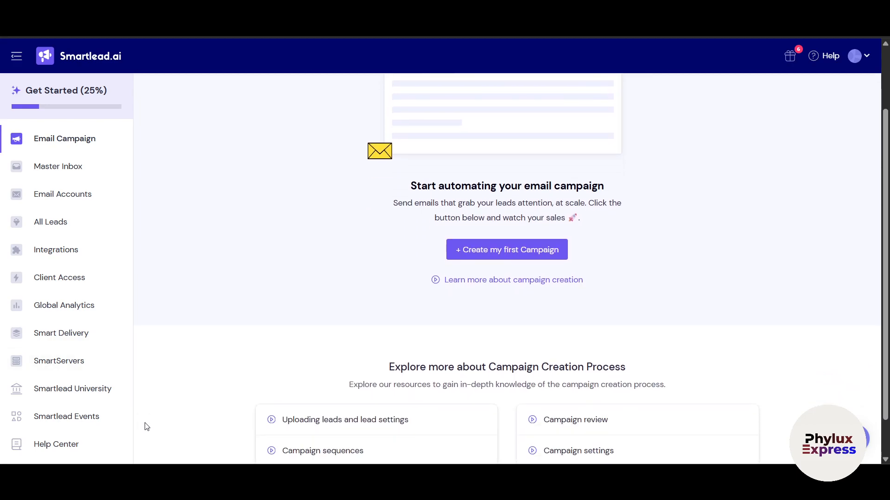
scroll(147, 427, "down", 1)
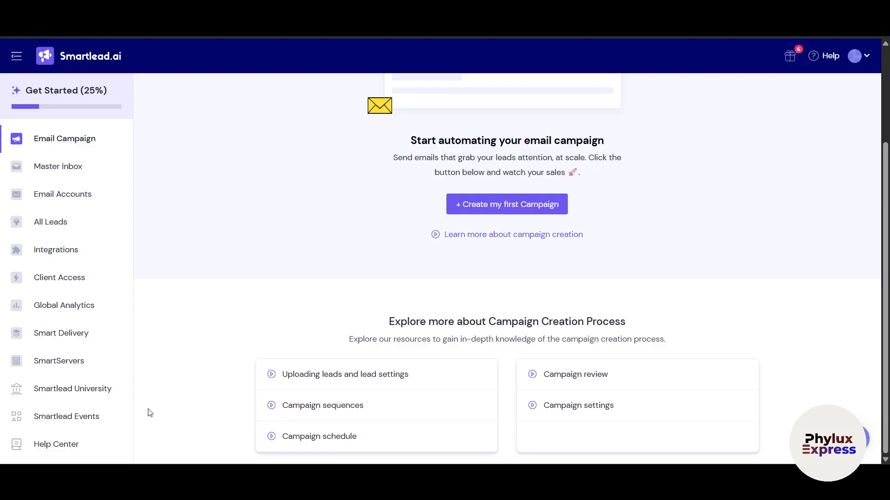
scroll(150, 413, "up", 2)
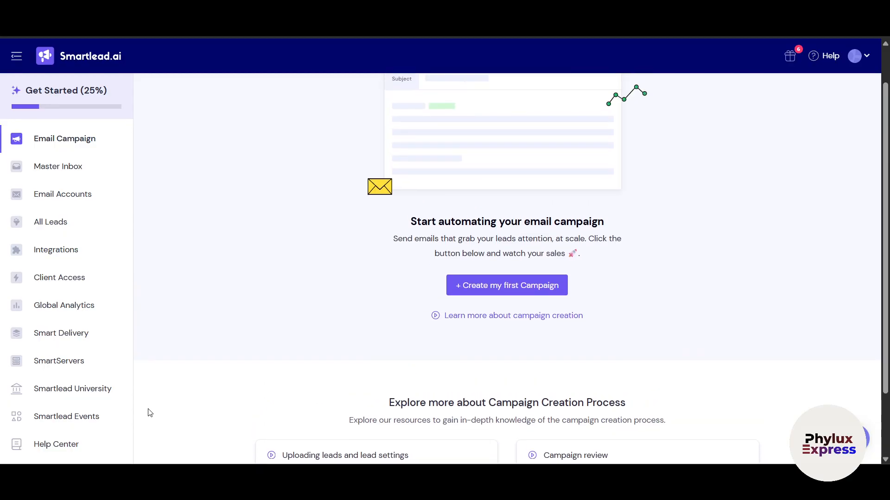
left_click(16, 57)
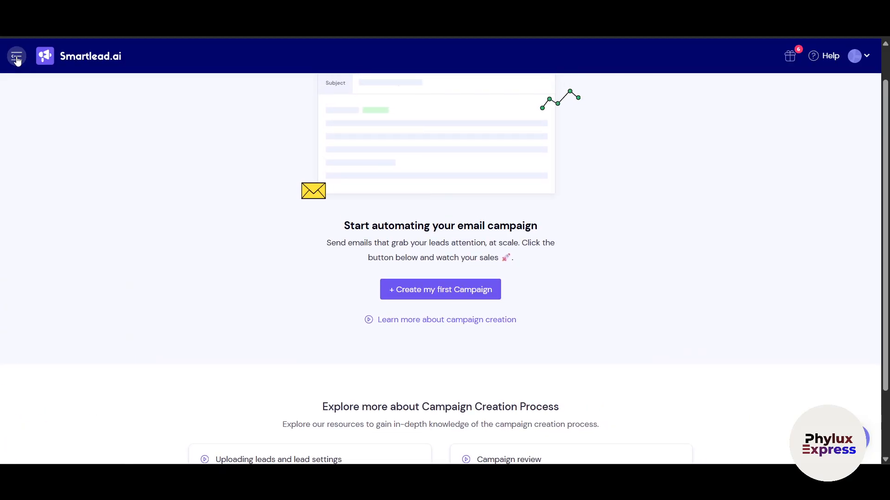
left_click(17, 57)
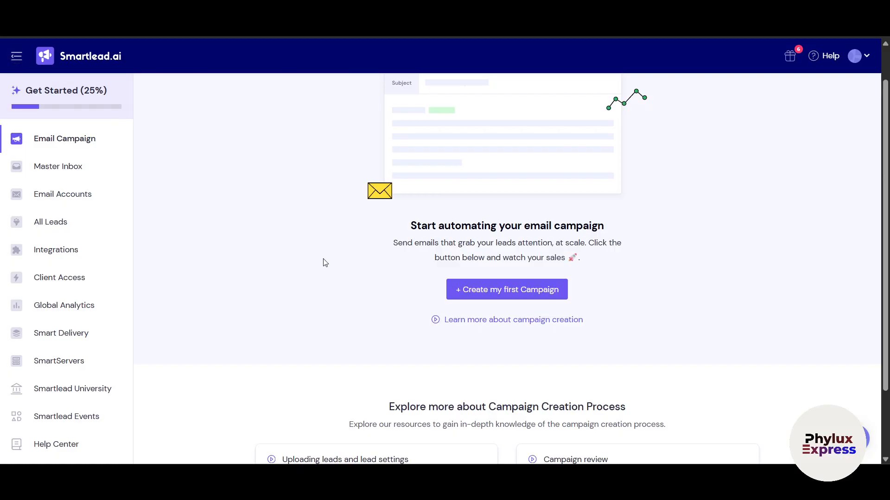
Start creating the first campaign and save the import settings for the leads CSV file.
scroll(324, 260, "up", 1)
left_click(499, 333)
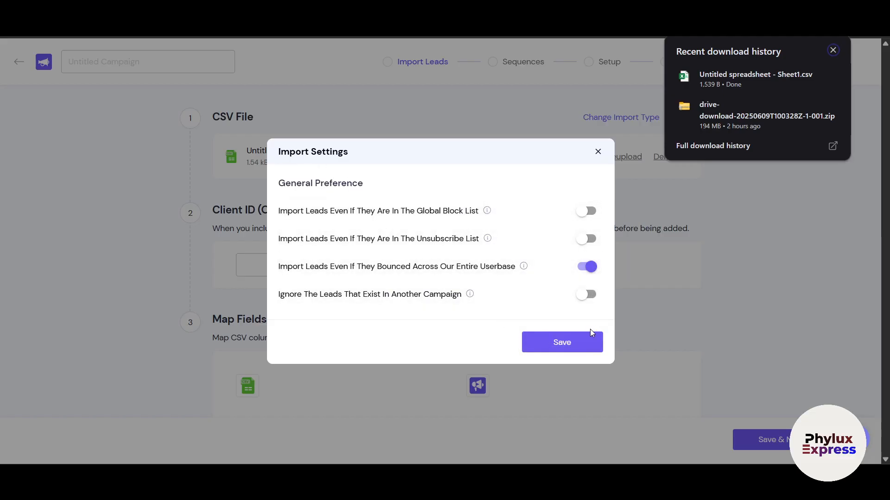
left_click(562, 343)
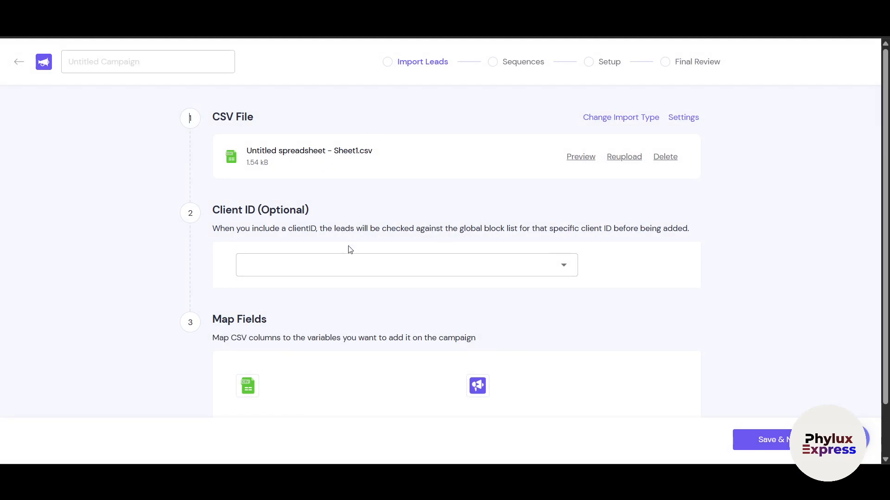
Check the Client ID and field mapping options, and try to save the lead import with the CSV columns mapped to Email.
left_click(265, 263)
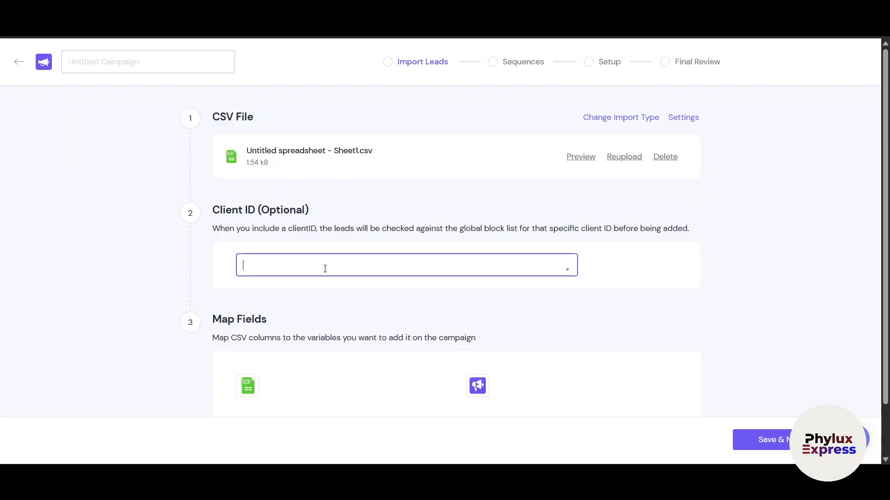
left_click(572, 267)
scroll(708, 297, "down", 1)
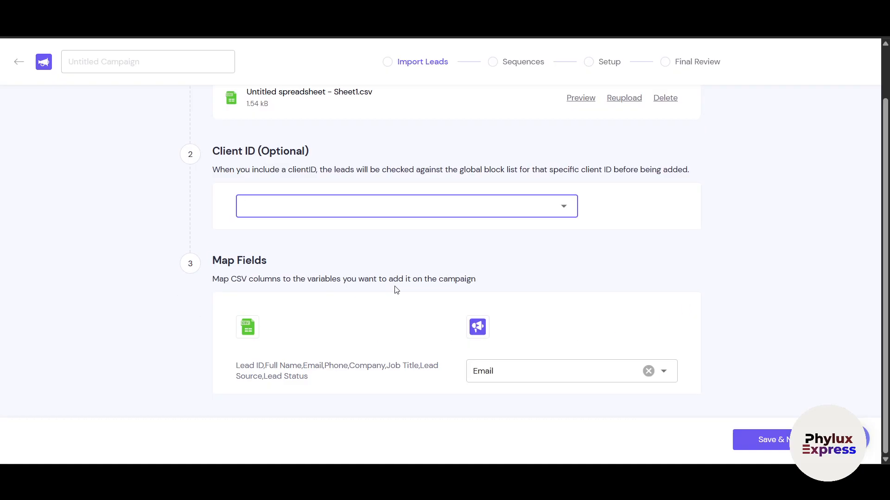
left_click(560, 371)
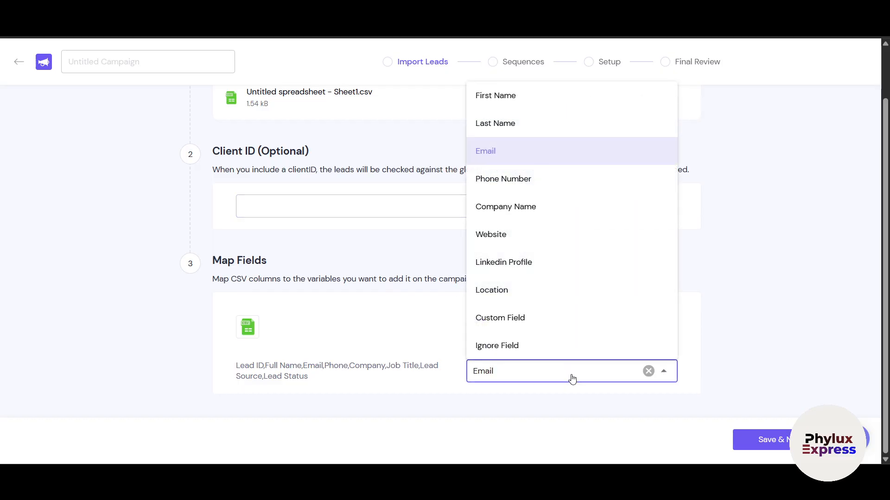
left_click(572, 379)
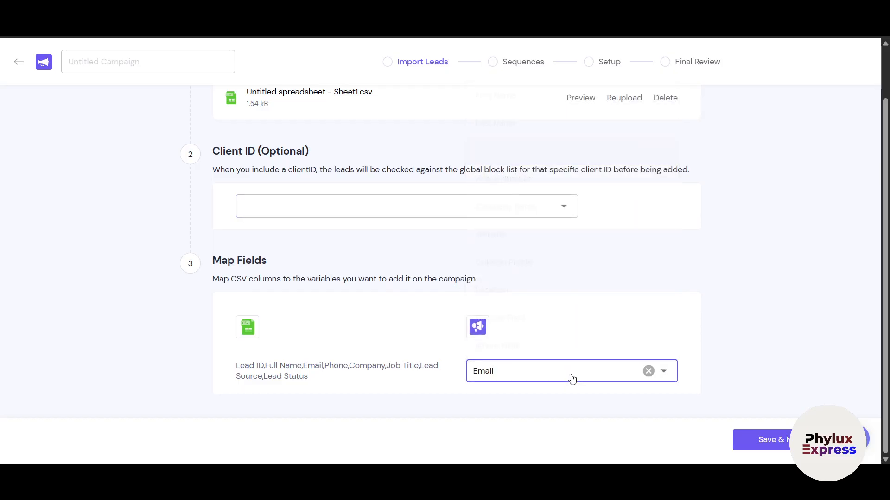
left_click(780, 439)
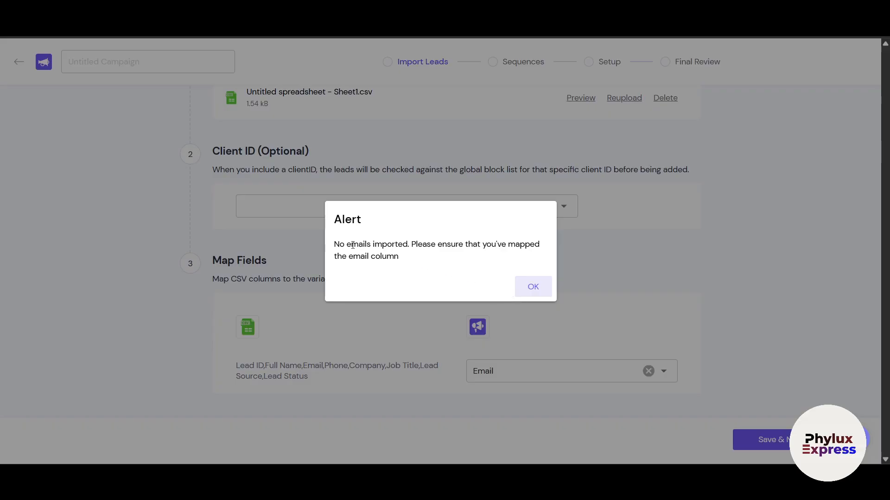
left_click(532, 288)
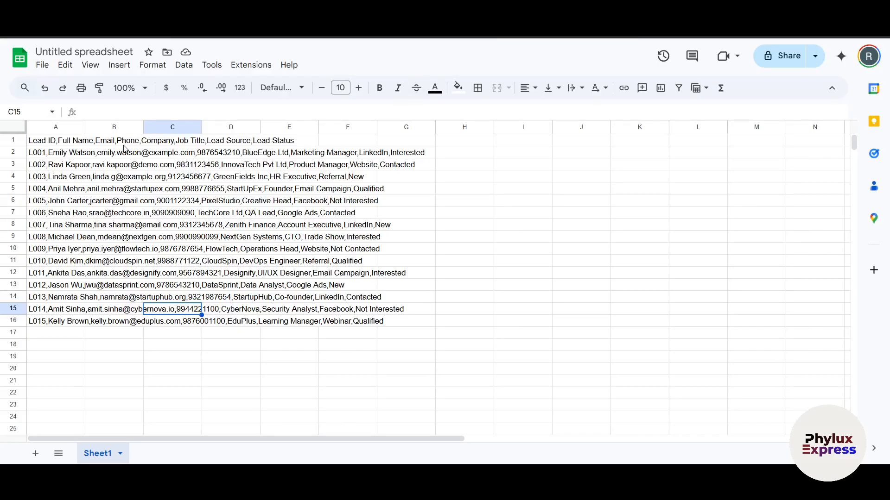
Examine the lead records and column headings in the Google Sheets spreadsheet.
left_click(125, 145)
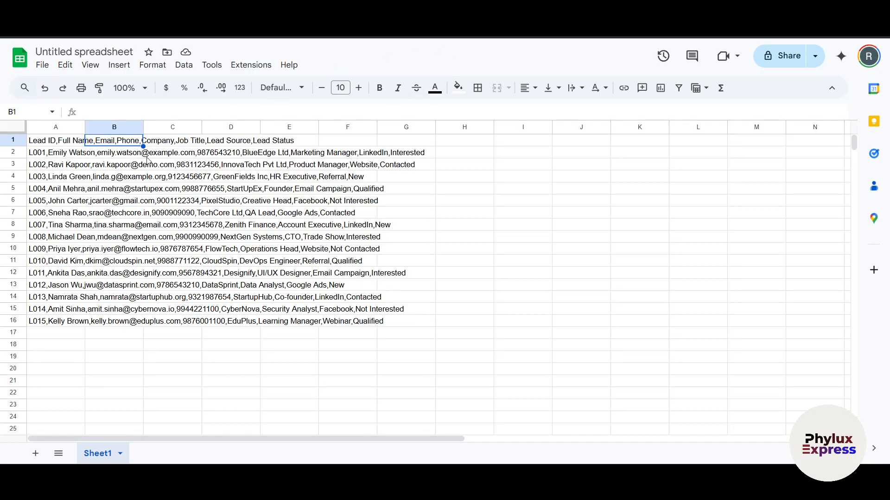
left_click_drag(51, 147, 421, 324)
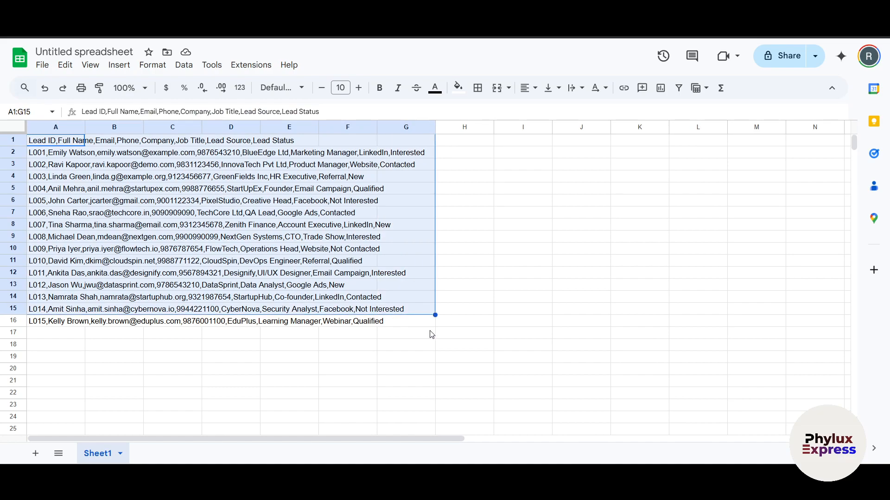
left_click(426, 345)
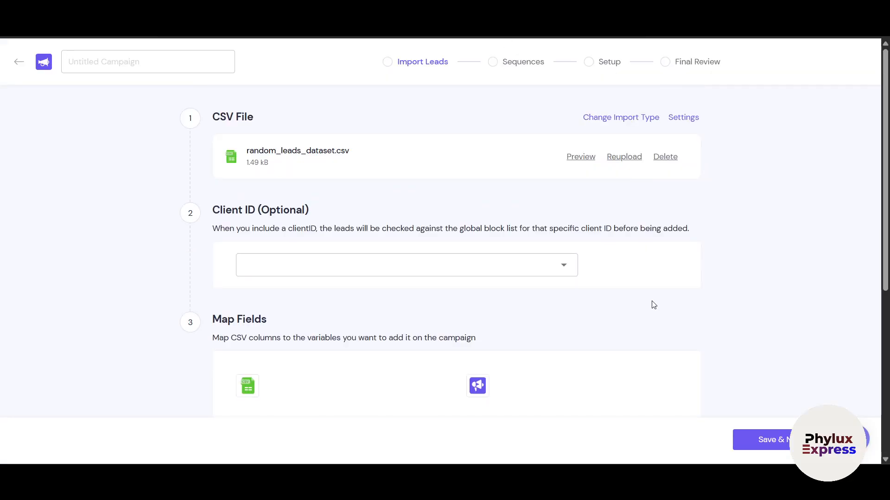
Return to the campaign import and check the mapping options for the Full Name and Lead ID columns.
scroll(602, 202, "down", 6)
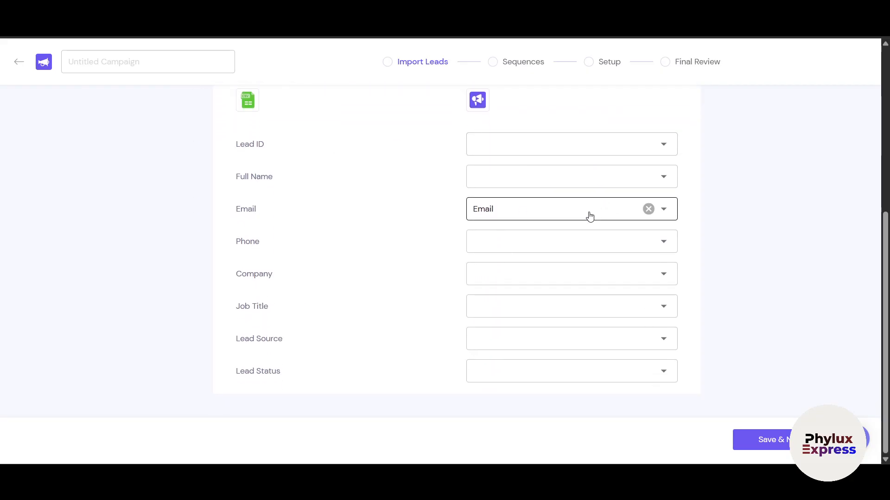
left_click(658, 182)
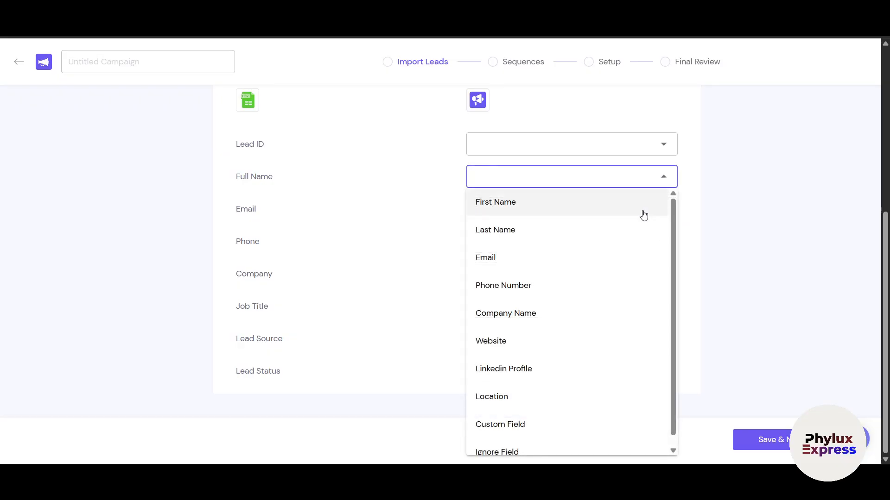
left_click(658, 175)
left_click(636, 145)
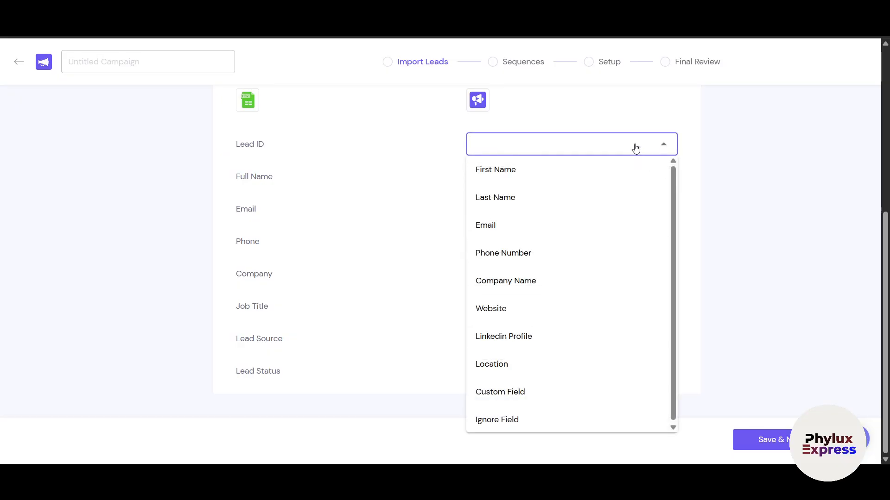
scroll(600, 185, "up", 1)
scroll(595, 207, "up", 2)
left_click(785, 286)
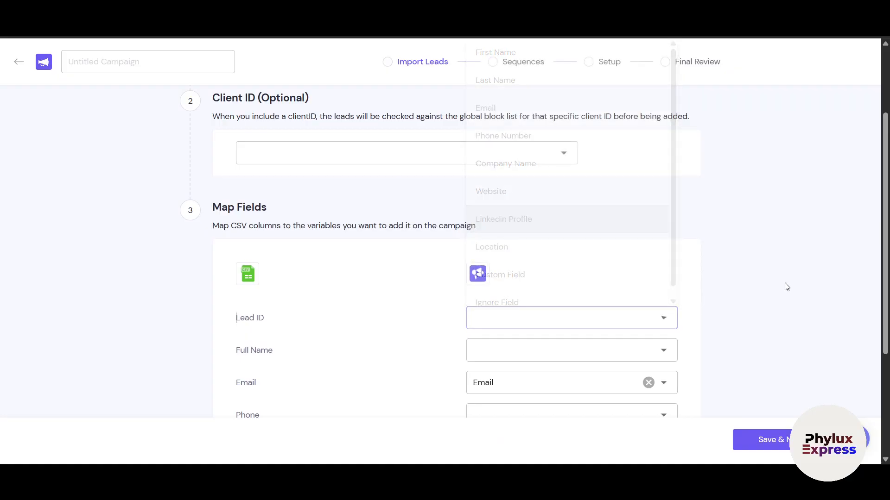
Map the Full Name column to First Name, save the lead import and dismiss the file summary.
scroll(783, 284, "down", 2)
left_click(614, 242)
left_click(528, 263)
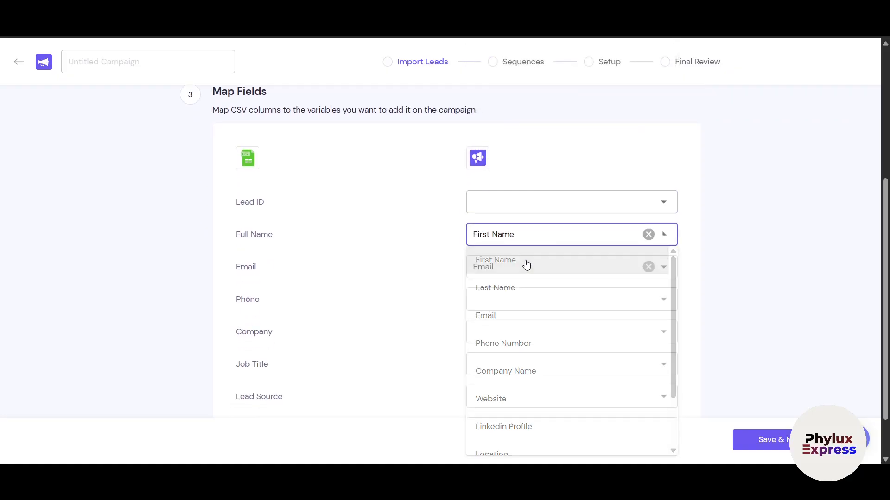
scroll(565, 287, "down", 1)
left_click(548, 185)
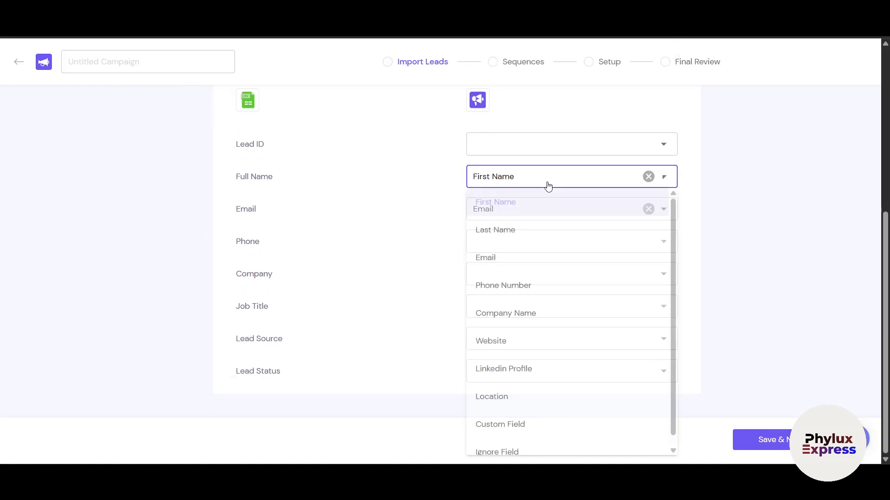
left_click(727, 289)
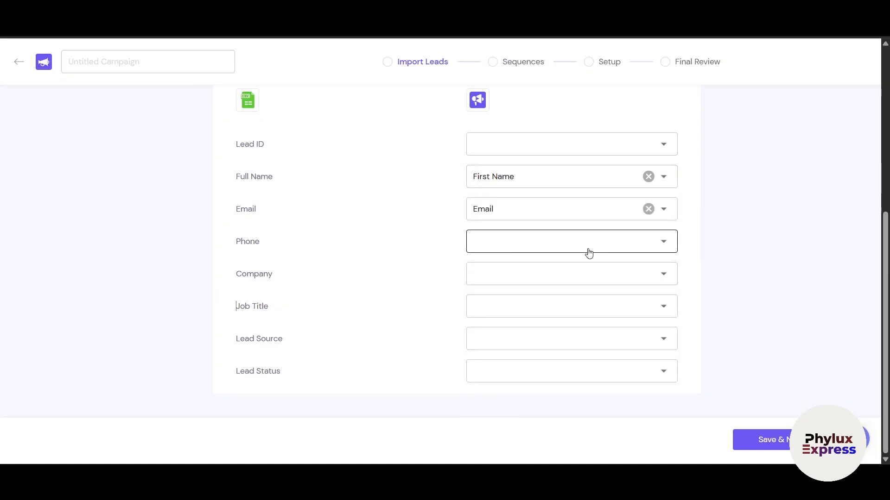
left_click(776, 450)
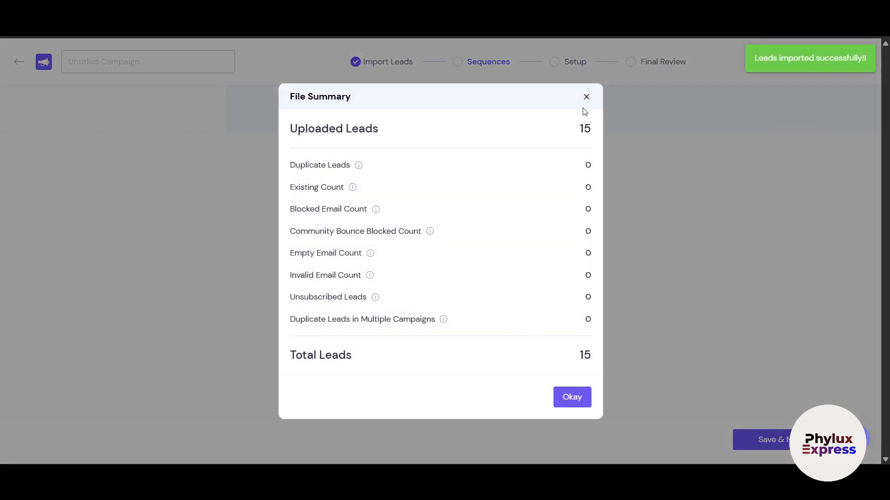
left_click(565, 401)
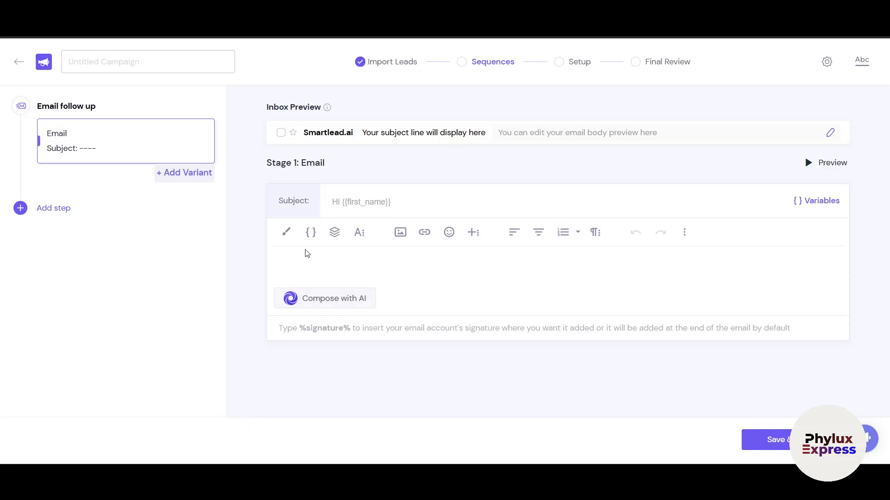
Check the AI email composer's GPT-4 connection dialog and close it without connecting.
left_click(325, 300)
left_click(366, 225)
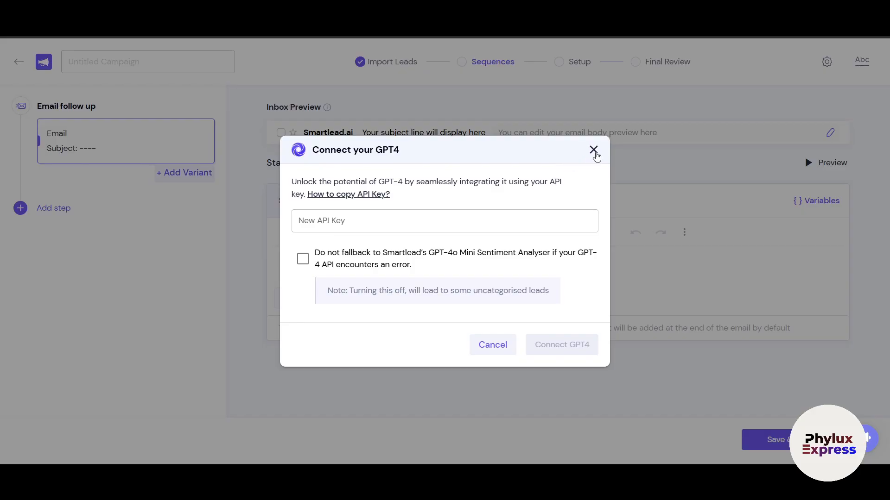
left_click(593, 150)
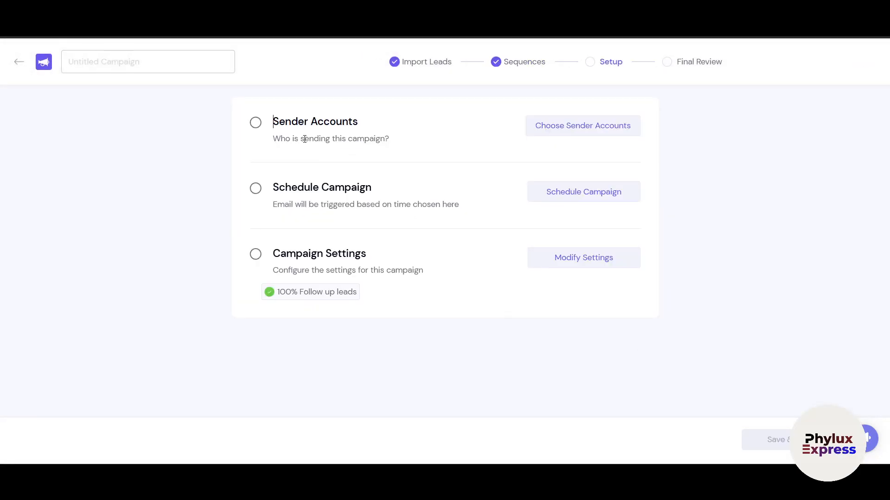
Look at the email accounts offered as campaign senders and close the list.
left_click(588, 129)
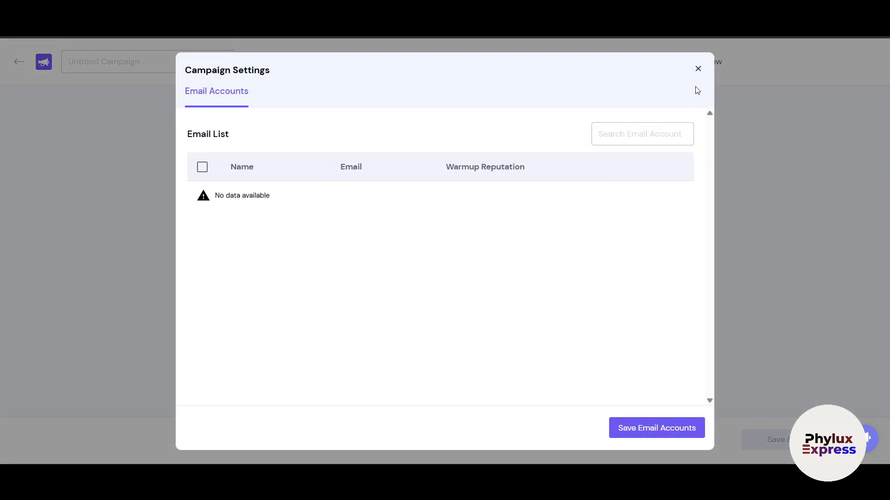
left_click(698, 70)
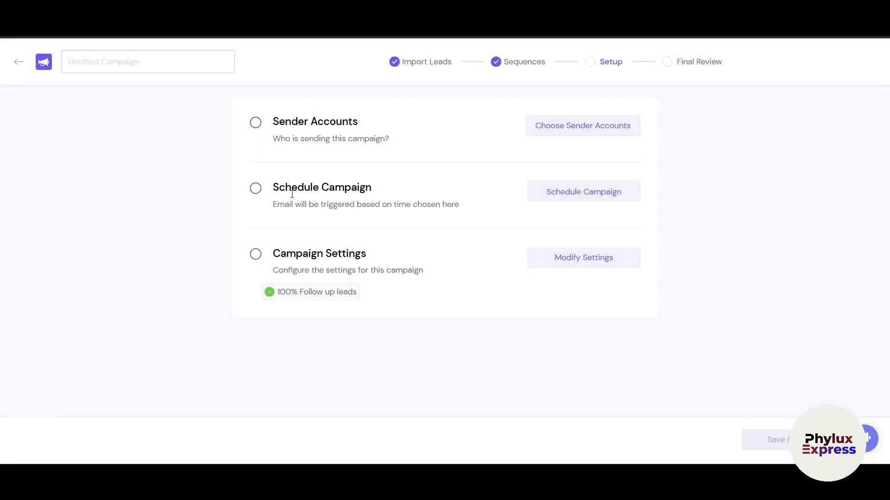
Open the campaign's schedule settings and set an email to go out every 120 minutes.
left_click(585, 195)
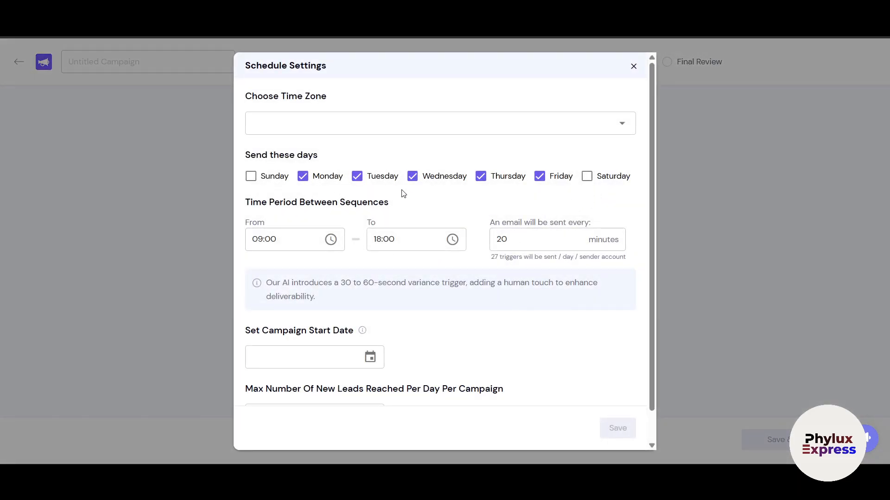
left_click(470, 130)
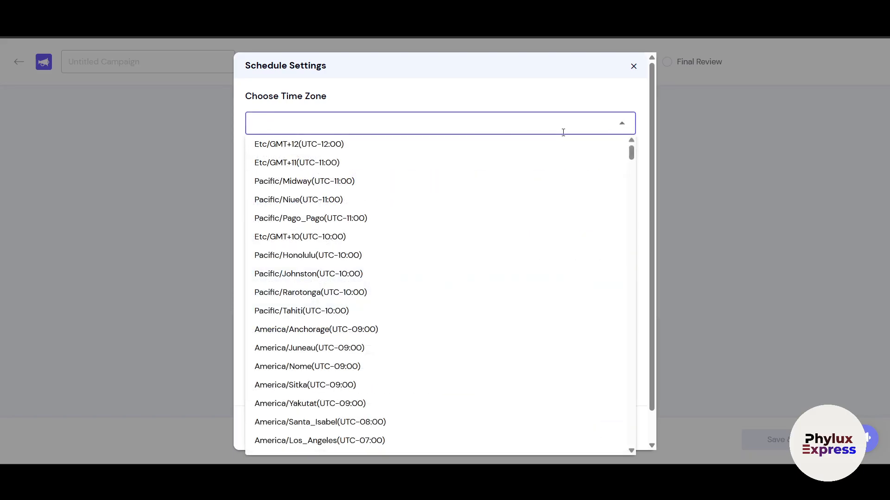
left_click(578, 122)
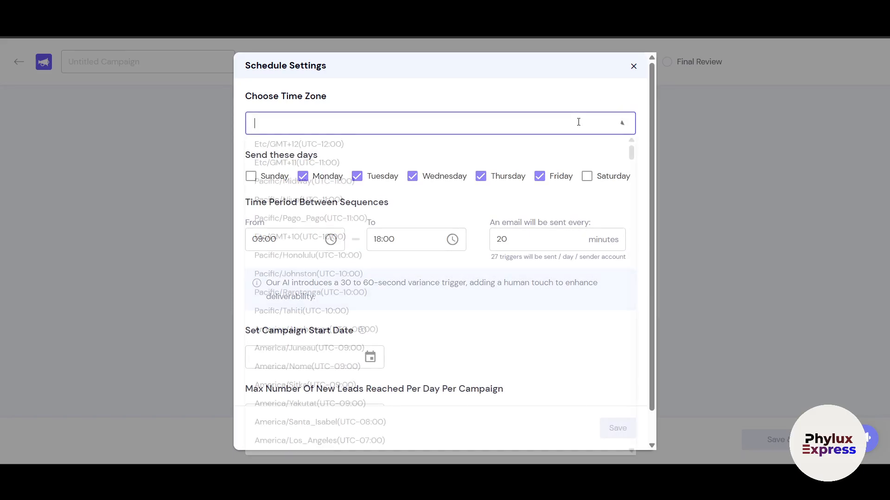
left_click(598, 97)
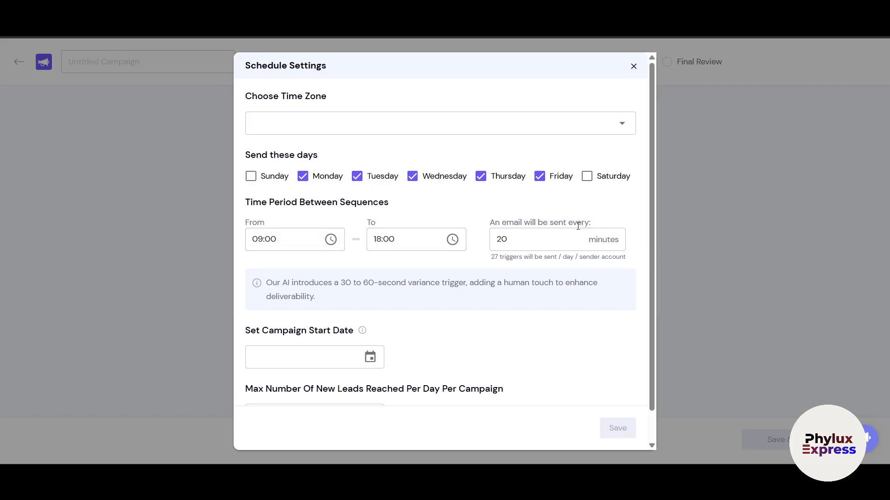
double_click(502, 240)
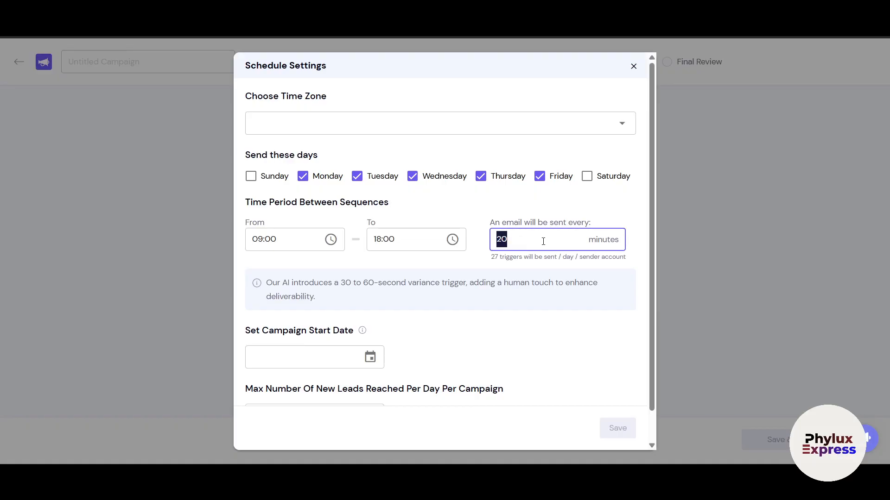
type("120")
left_click(539, 312)
scroll(537, 319, "down", 1)
left_click_drag(512, 250, 620, 226)
left_click(528, 205)
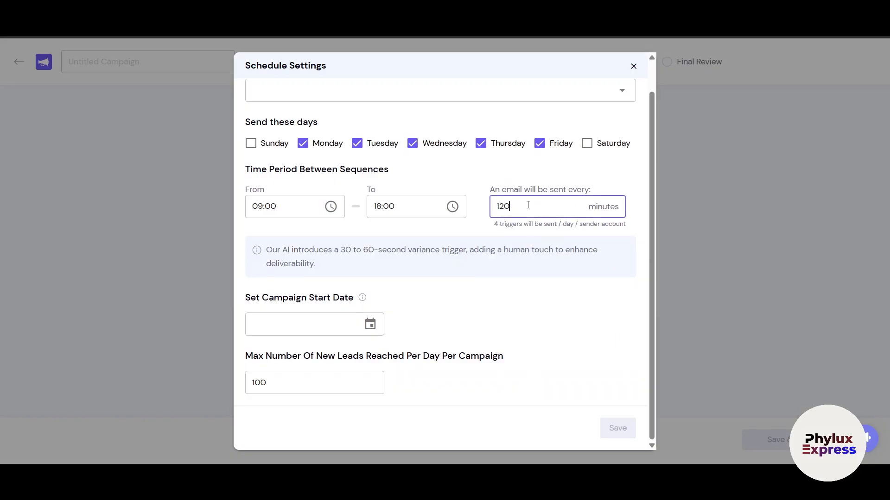
key("Left")
key("Left")
key("BackSpace")
type("1")
key("BackSpace")
left_click(527, 205)
type("1")
left_click(413, 297)
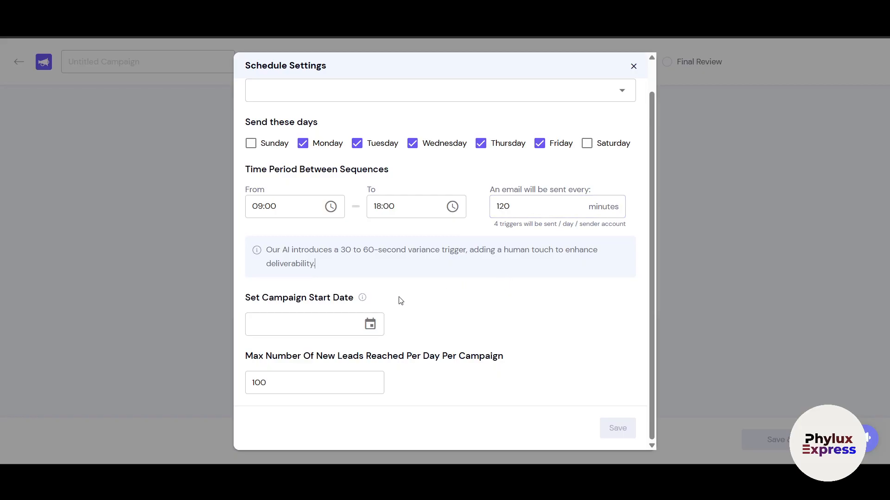
Set the campaign start date to Monday, Jun 9, 2025, and check the daily limit of new leads.
left_click(306, 324)
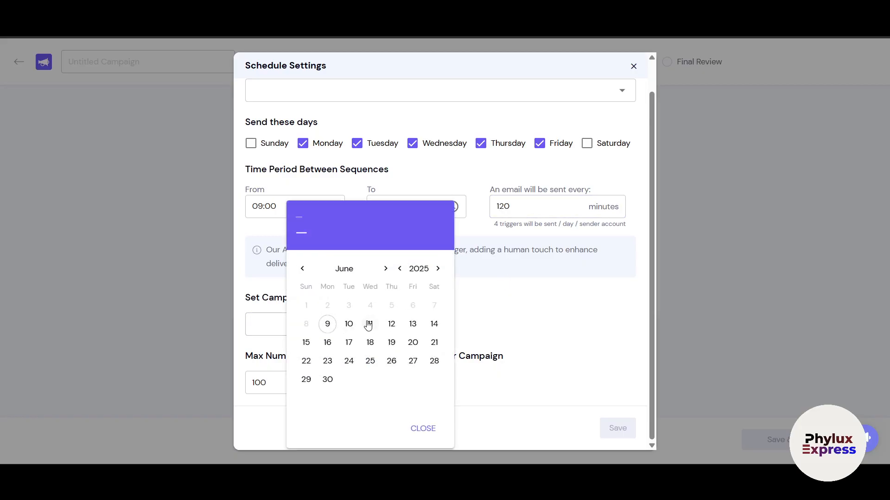
left_click(330, 325)
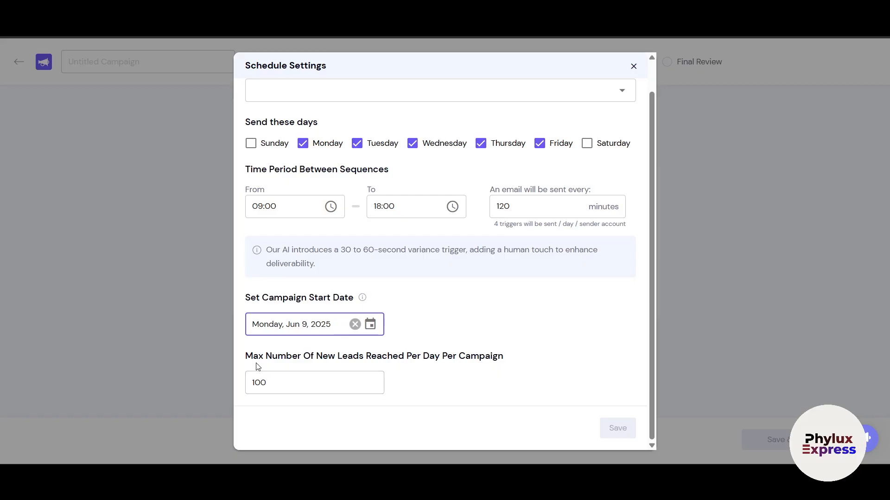
left_click_drag(264, 358, 330, 366)
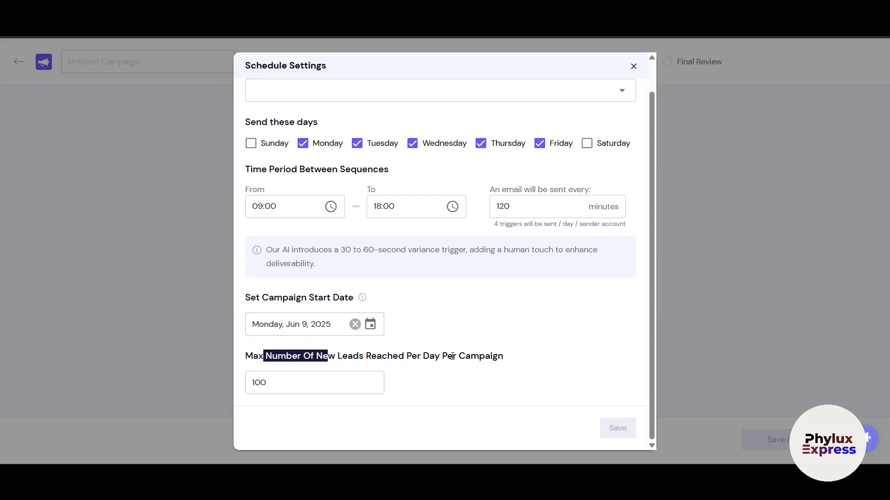
left_click(273, 382)
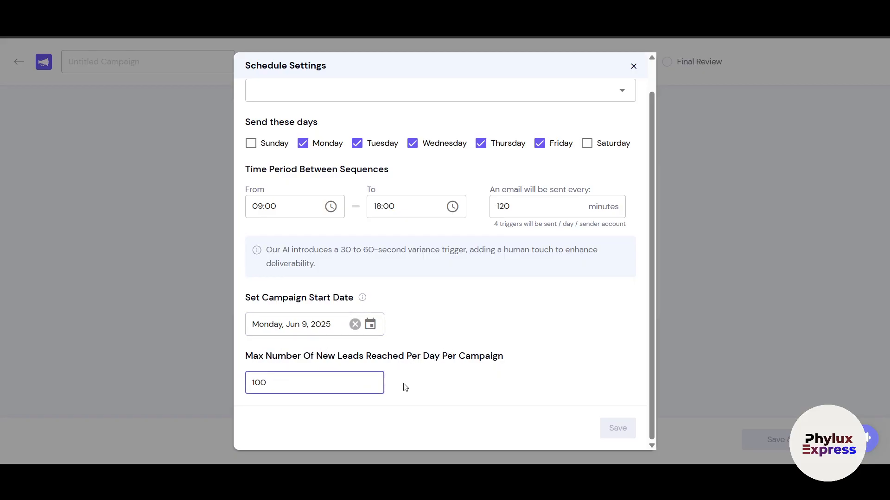
Choose Etc/GMT+12(UTC-12:00) as the campaign's time zone and save the schedule settings.
scroll(485, 379, "up", 1)
left_click(609, 116)
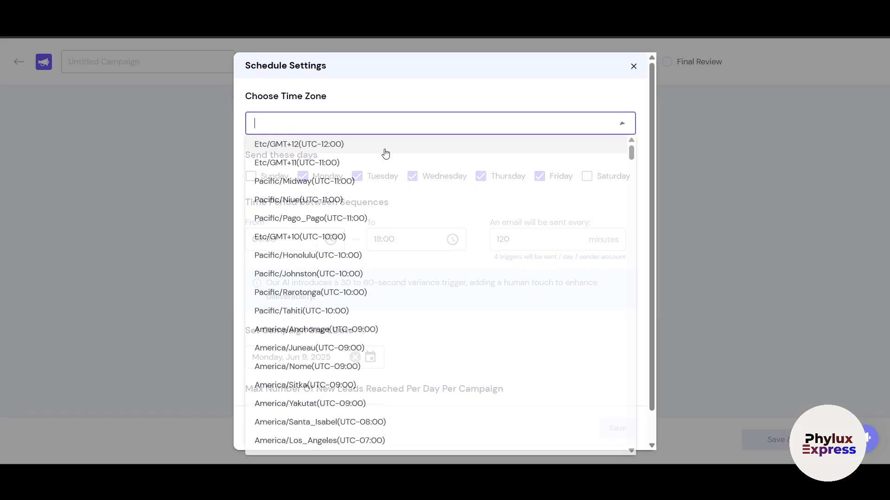
left_click(320, 144)
left_click(604, 422)
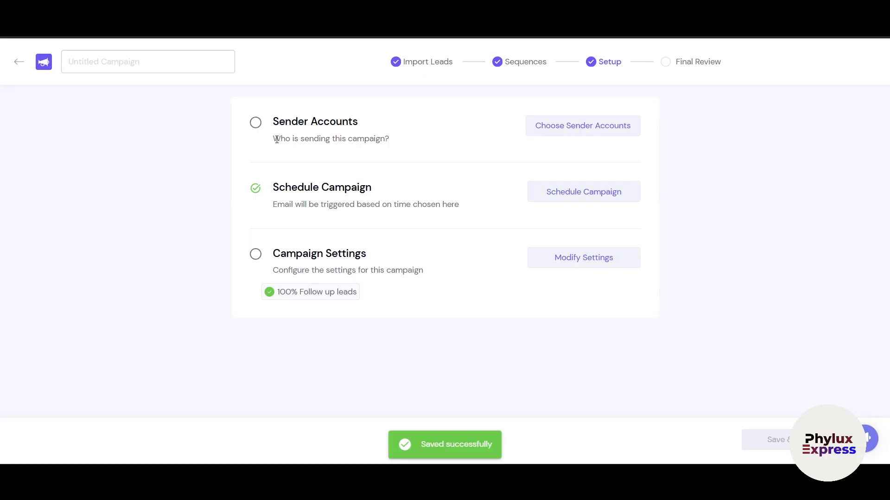
Try to save the sender email accounts for the campaign without selecting any account.
left_click(599, 127)
left_click(621, 134)
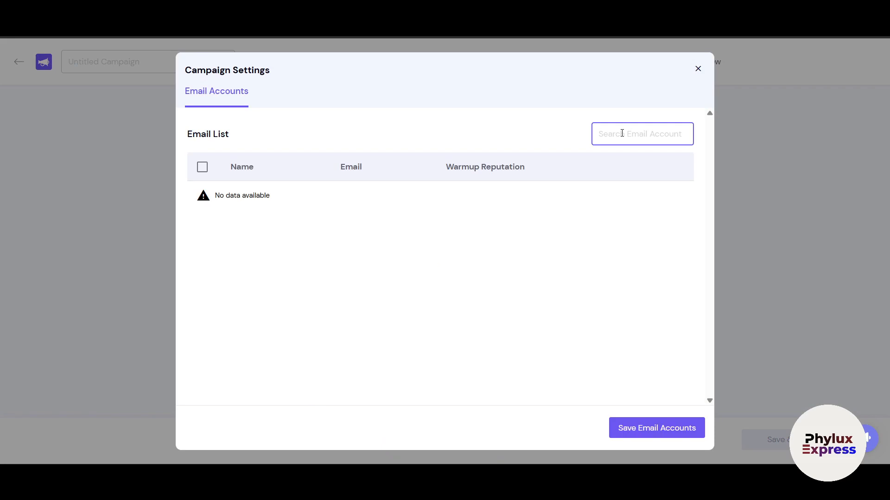
left_click(648, 429)
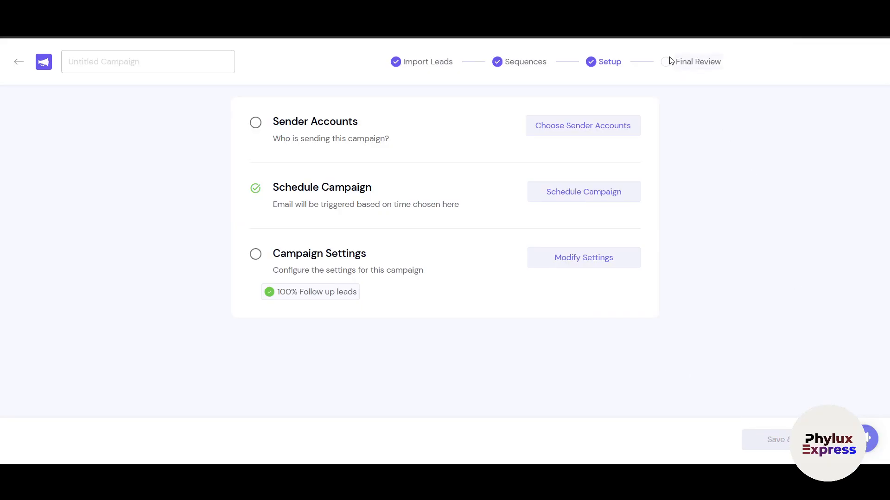
Go through the list of leads and their email preview in the final review, and open the email account selection.
left_click(718, 63)
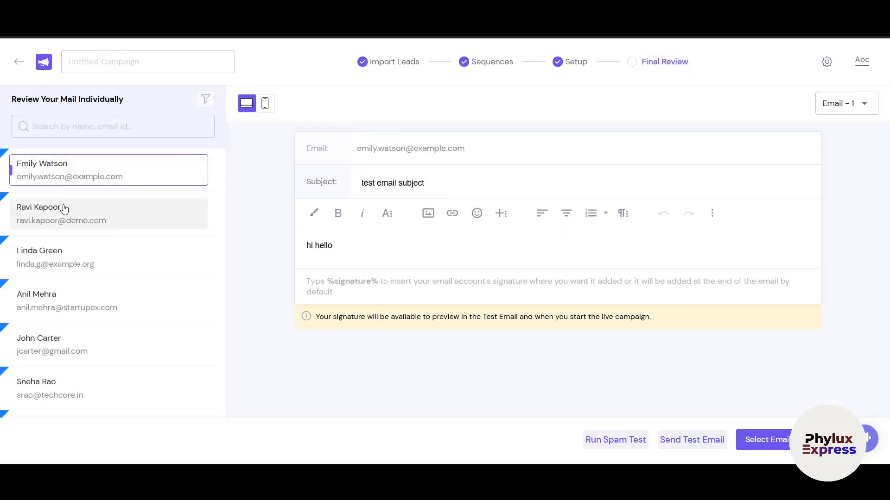
scroll(70, 406, "down", 4)
scroll(72, 398, "down", 5)
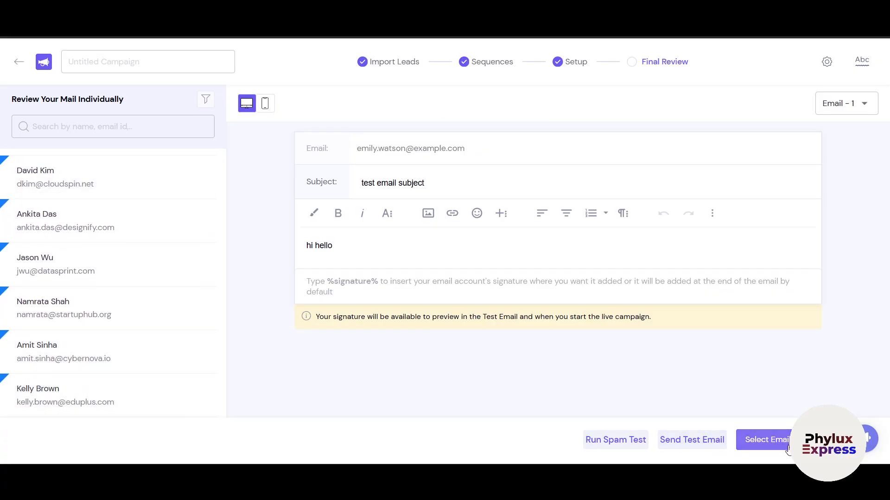
scroll(82, 330, "up", 10)
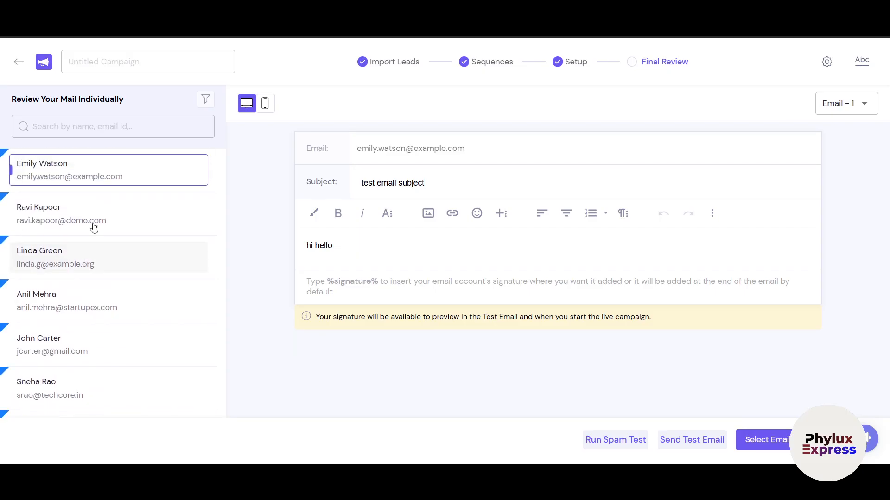
left_click(764, 440)
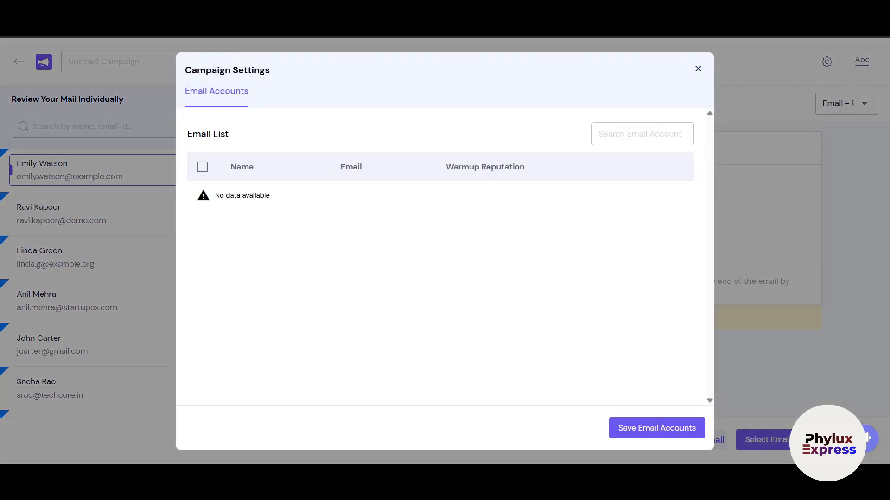
Close the email account selection without choosing an account and open a manual spam test for the campaign.
left_click(698, 69)
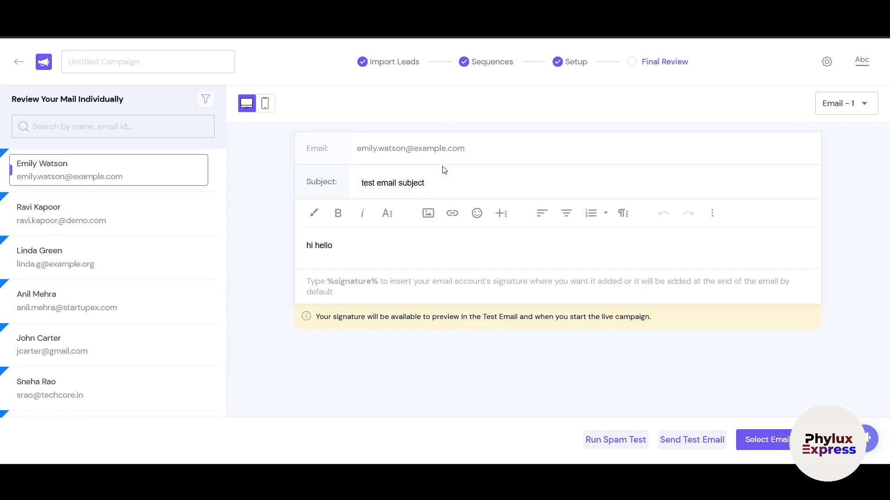
left_click(607, 445)
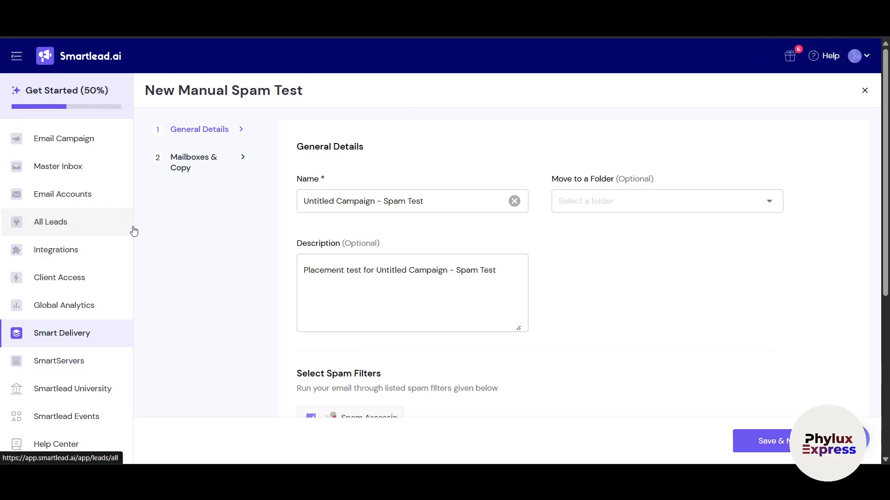
Check the actions available for the drafted Untitled Campaign in the campaign list, and view the master inbox.
left_click(75, 139)
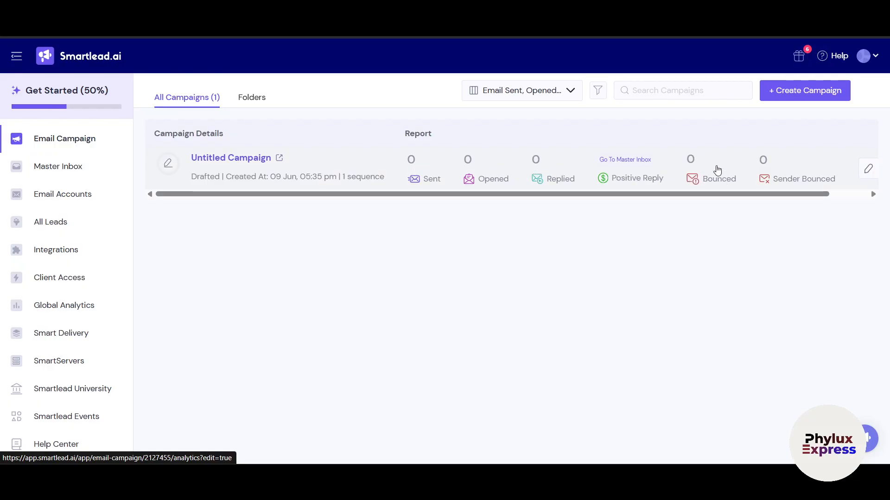
left_click_drag(810, 194, 849, 194)
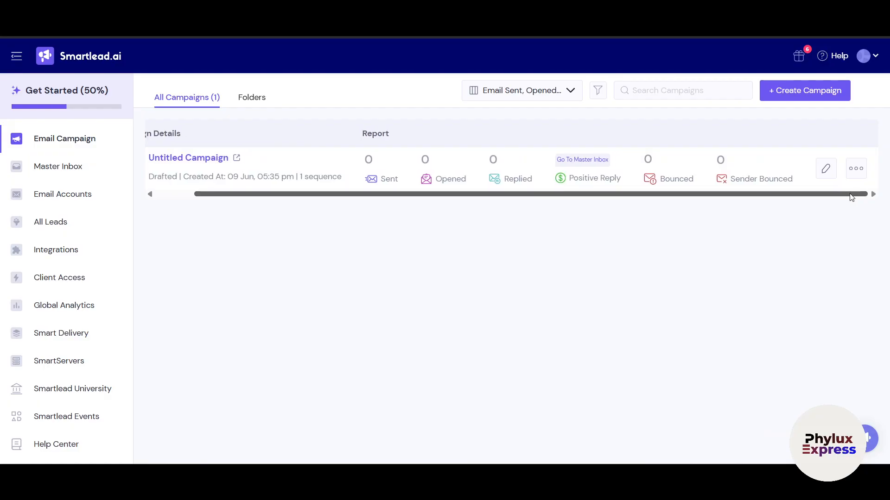
left_click(857, 170)
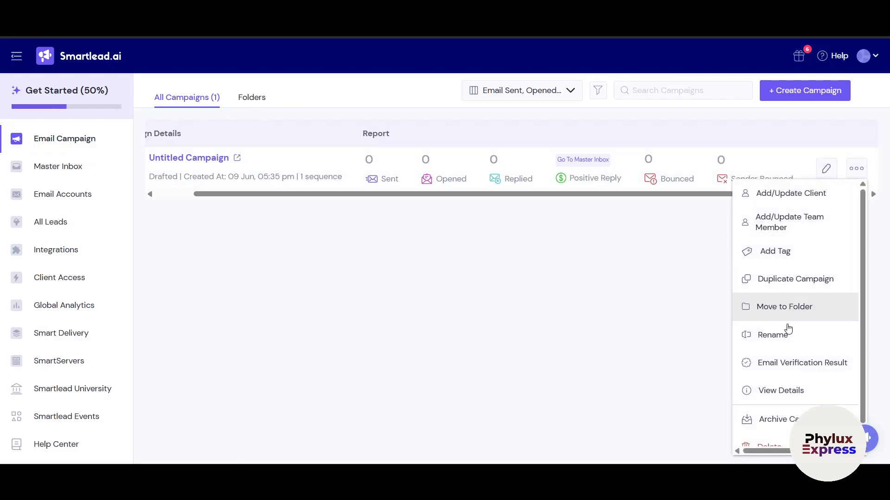
left_click(588, 393)
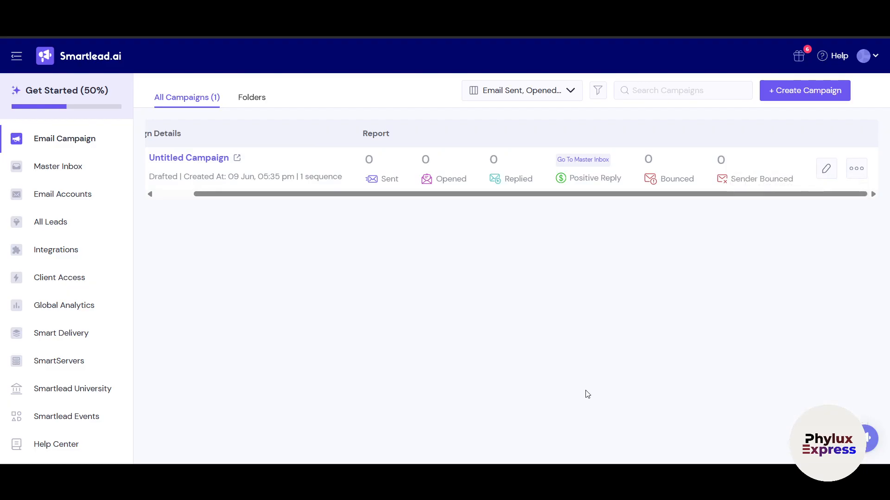
left_click(68, 171)
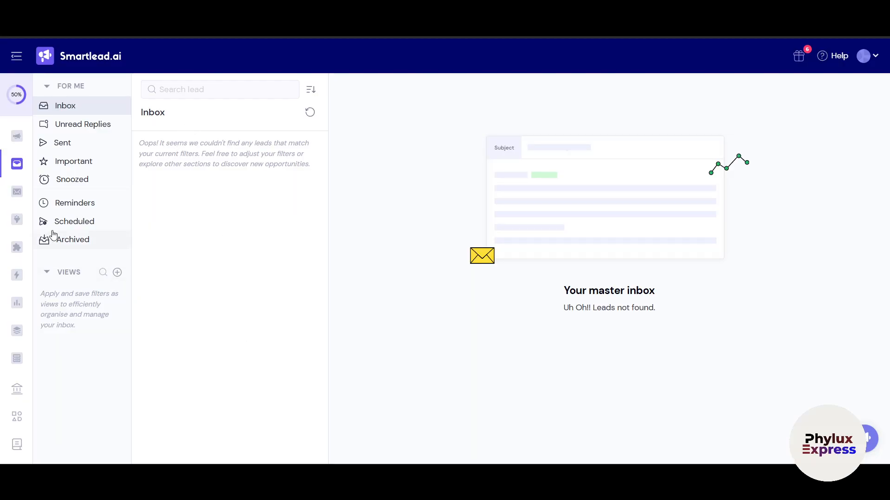
Try to connect a Gmail account through Gmail OAuth as a sending email account, signing in with an existing Google account.
left_click(17, 191)
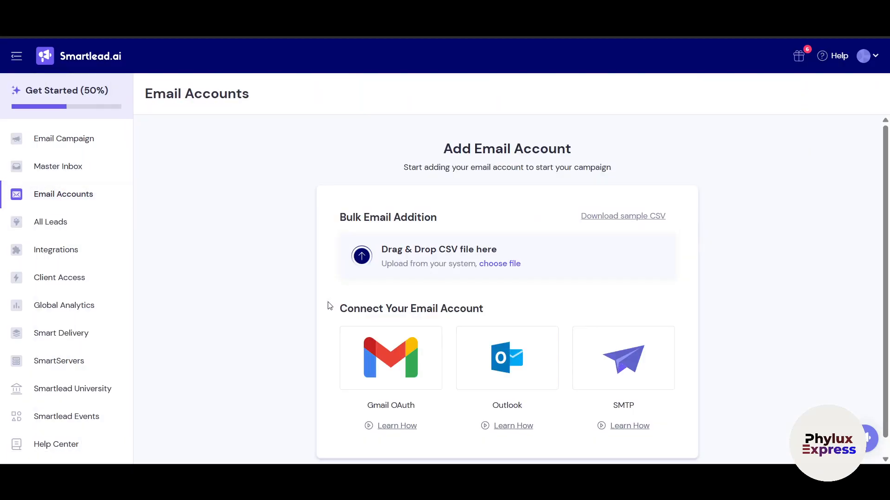
scroll(327, 305, "down", 1)
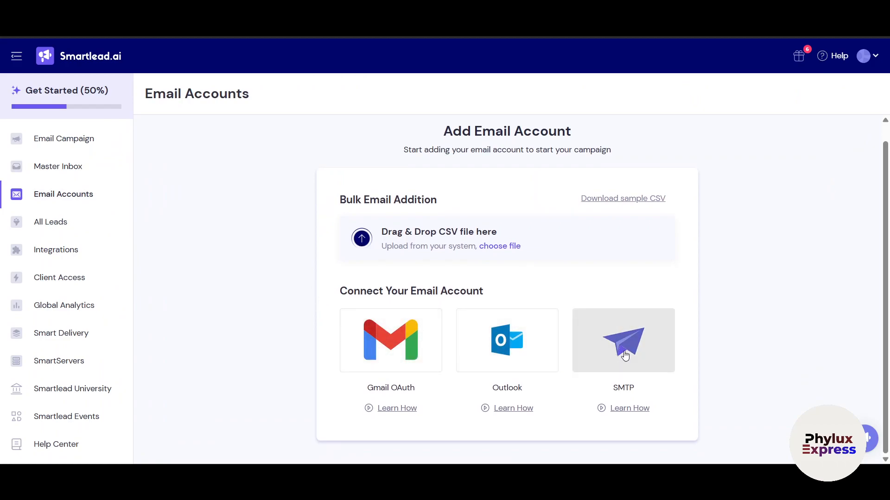
left_click(381, 354)
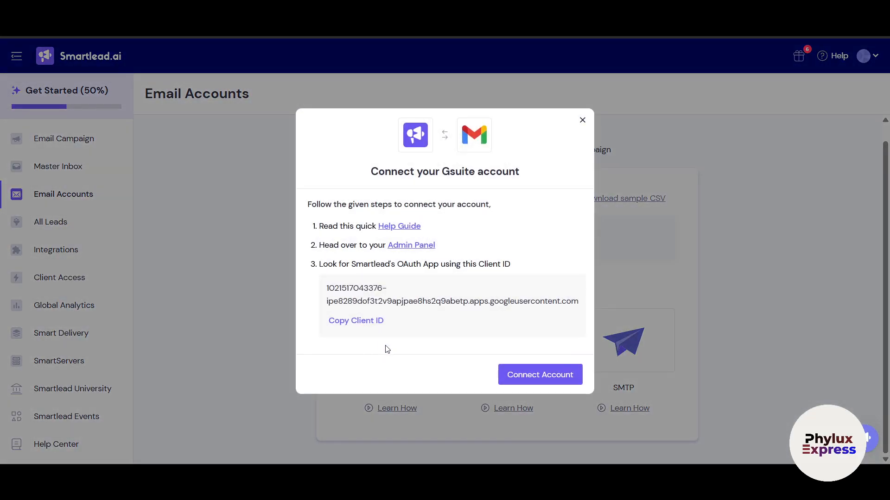
left_click(548, 376)
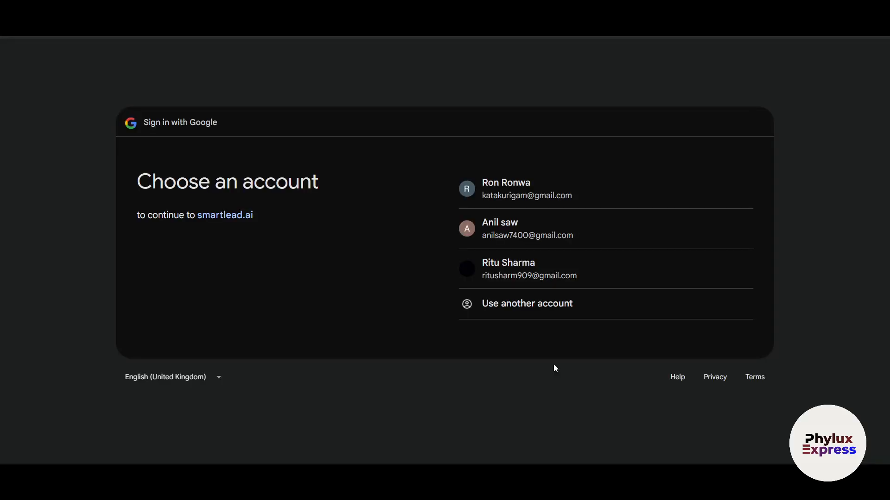
left_click(510, 234)
left_click(523, 273)
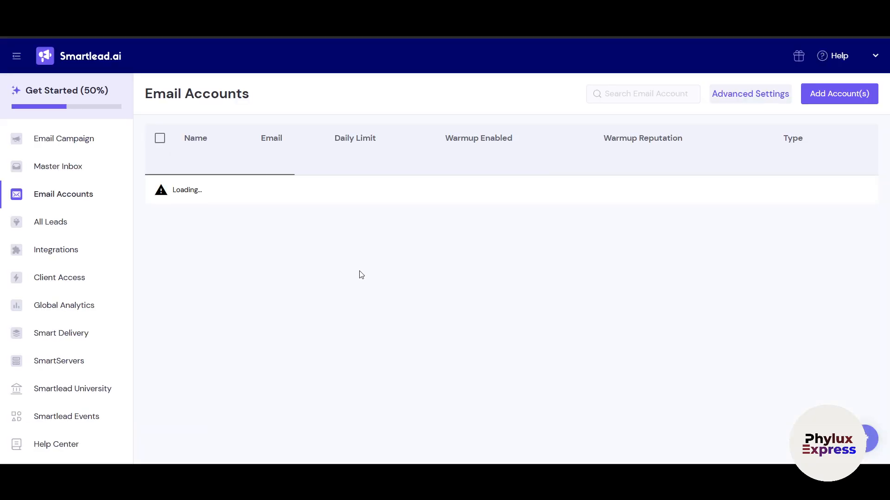
scroll(459, 360, "down", 1)
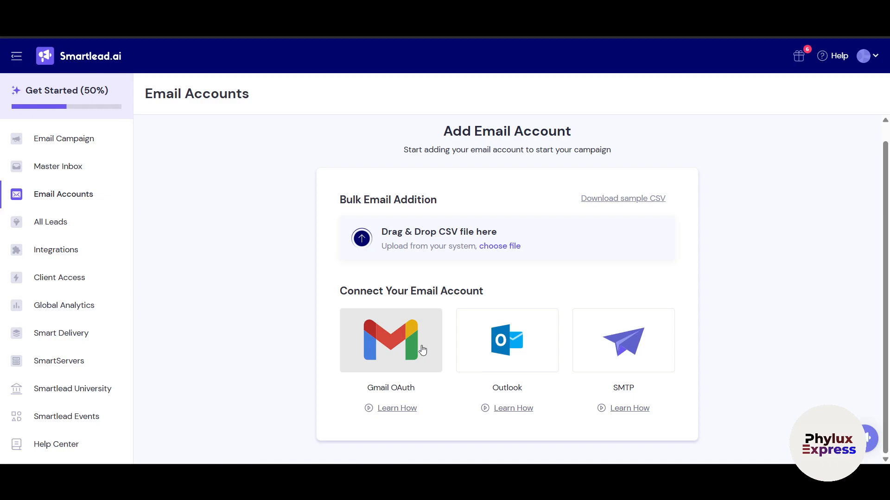
Revisit the master inbox and examine the full lead list with its email providers, creation dates and associated campaigns.
left_click(70, 169)
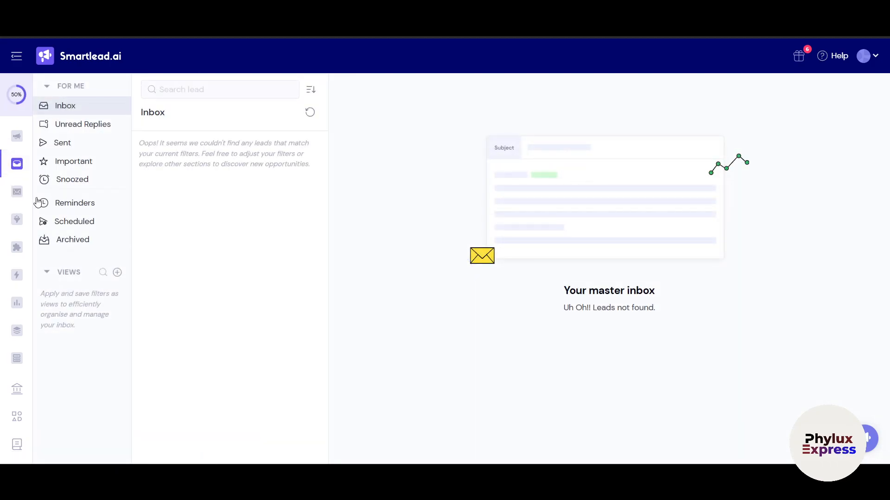
left_click(18, 193)
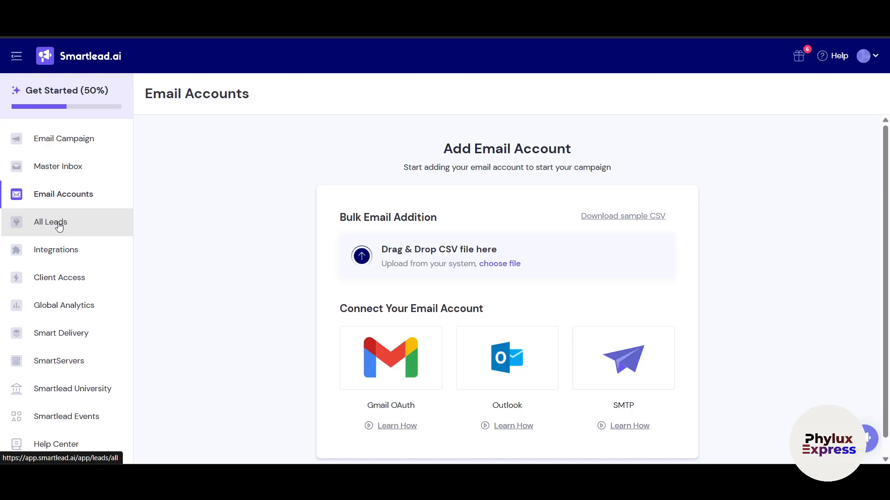
left_click(59, 226)
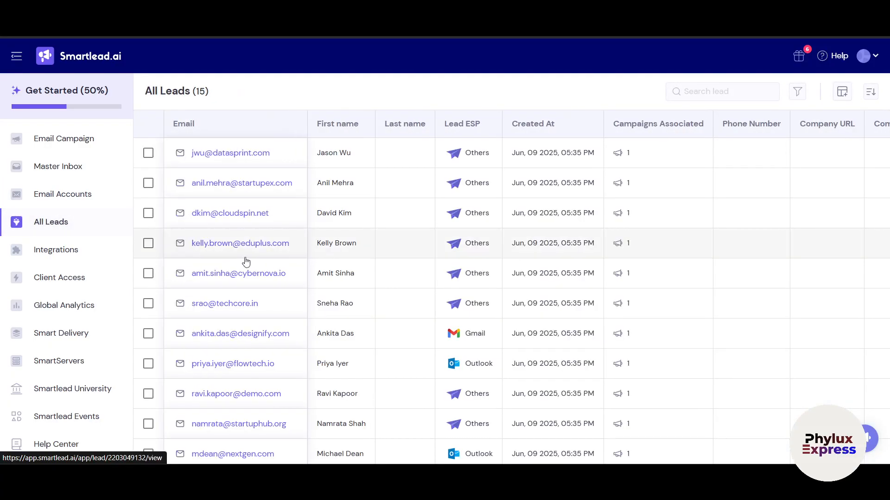
scroll(433, 318, "down", 2)
scroll(432, 324, "up", 2)
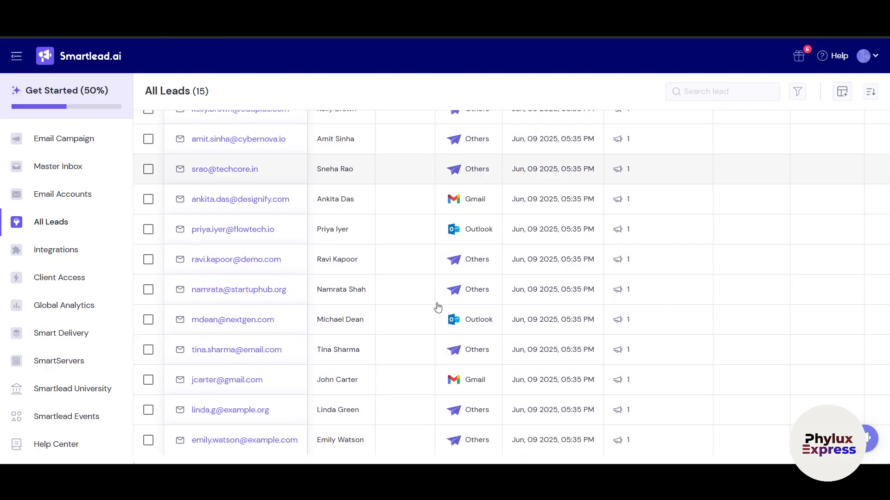
scroll(489, 338, "up", 3)
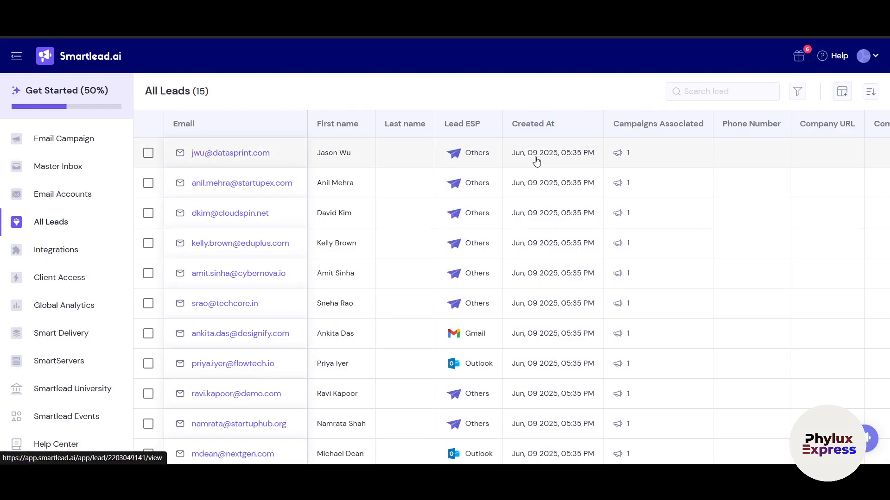
scroll(573, 324, "down", 4)
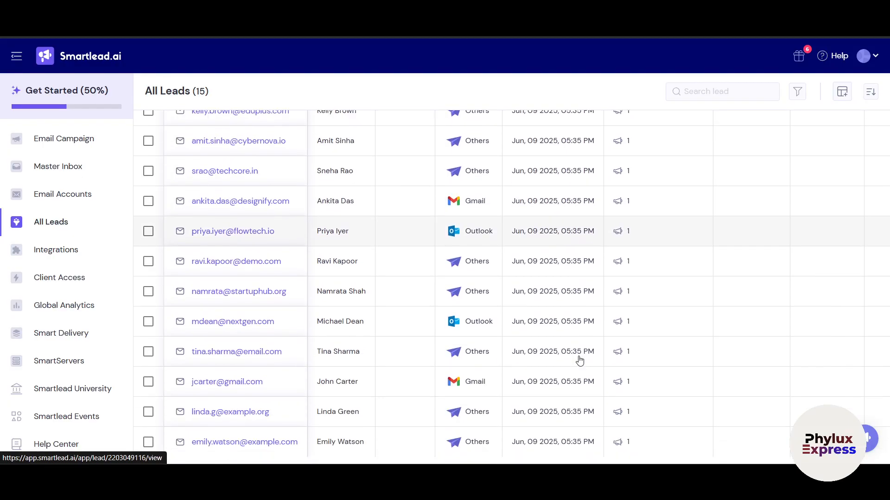
scroll(581, 352, "up", 5)
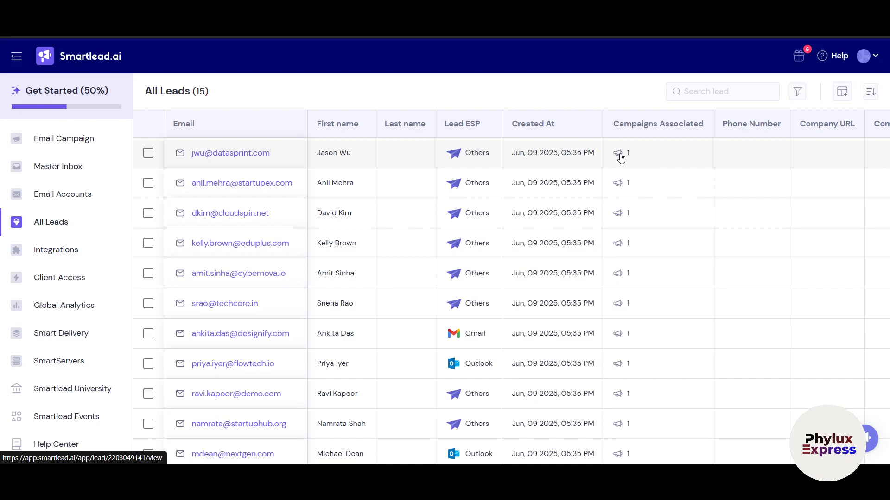
scroll(674, 172, "down", 1)
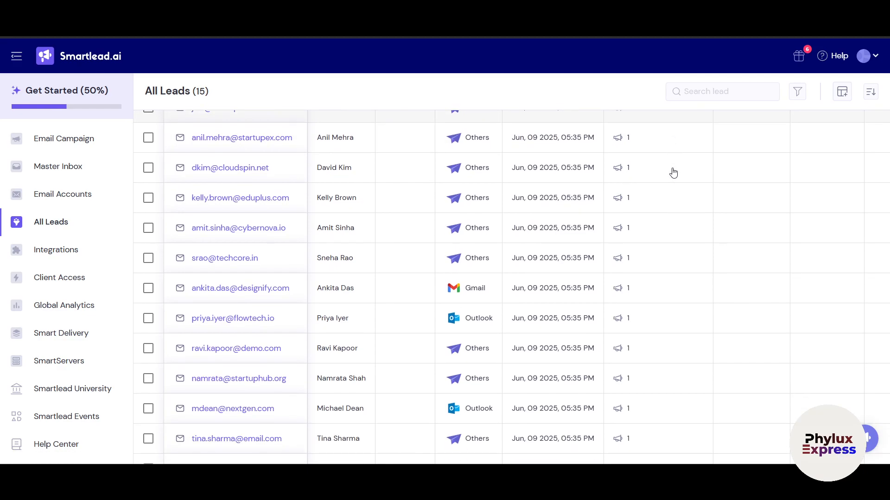
scroll(673, 173, "up", 1)
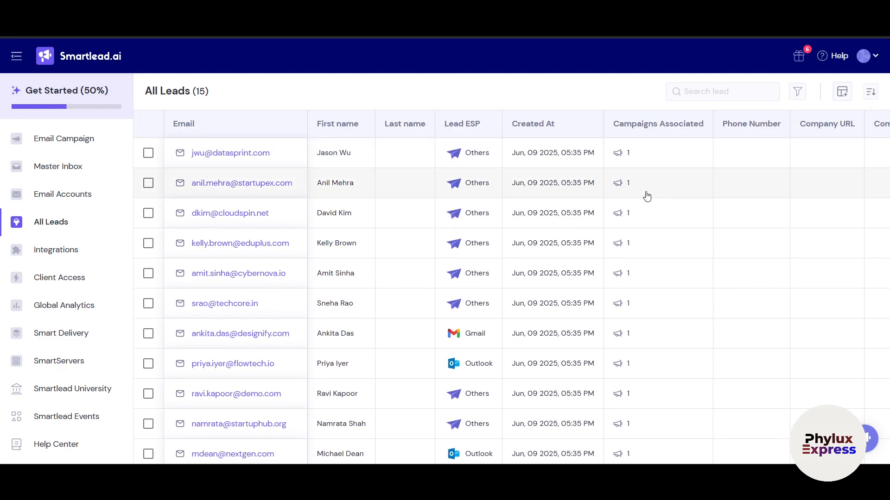
scroll(687, 176, "right", 3)
scroll(350, 194, "left", 3)
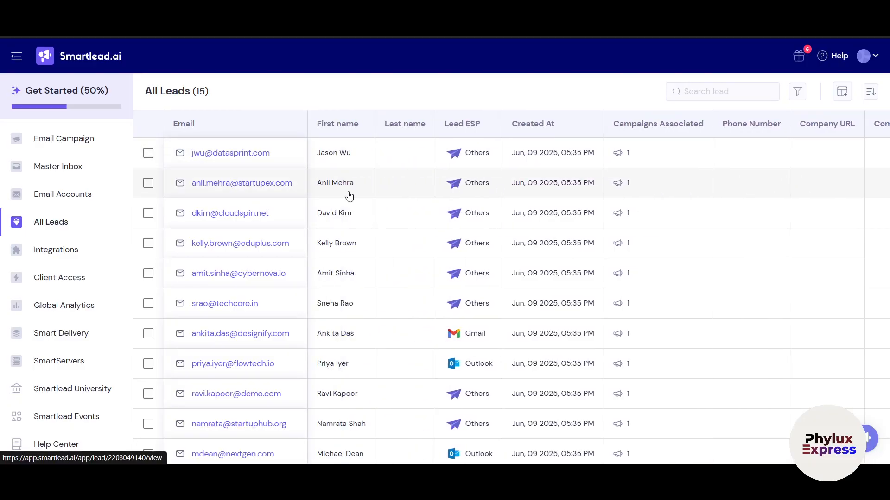
Look through the native integrations available for connection, such as Hubspot, Clay, Listkit, Leadmagic and Outboundsync.
left_click(70, 263)
scroll(415, 298, "down", 1)
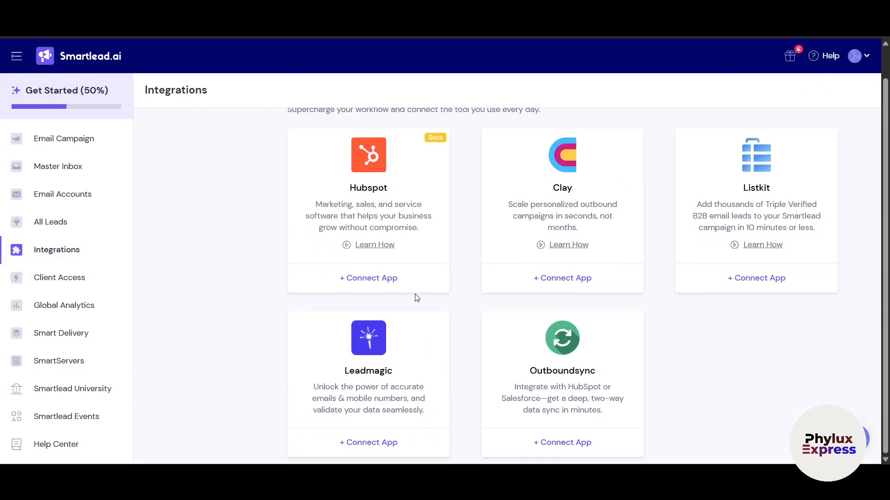
scroll(417, 298, "up", 1)
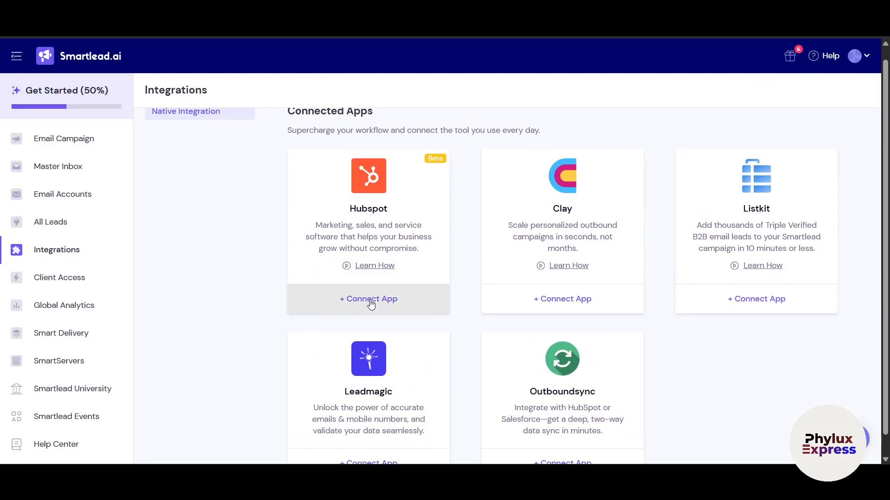
scroll(567, 300, "down", 1)
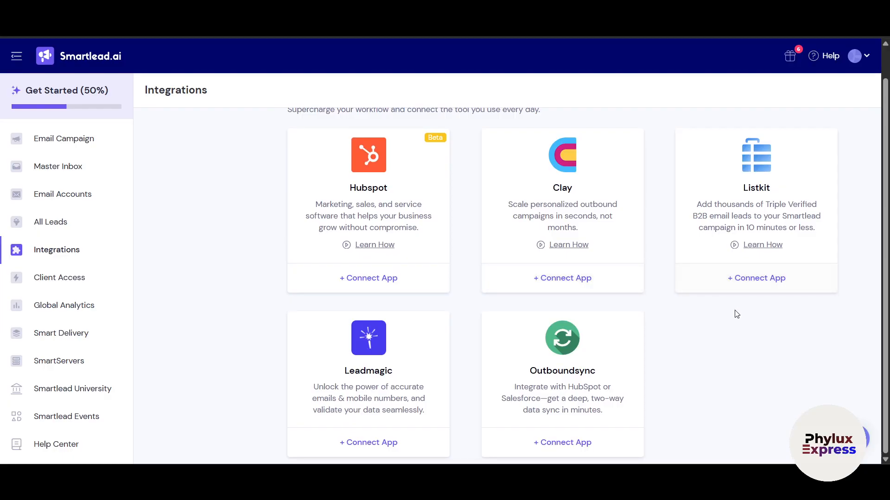
scroll(739, 324, "up", 1)
scroll(739, 323, "down", 1)
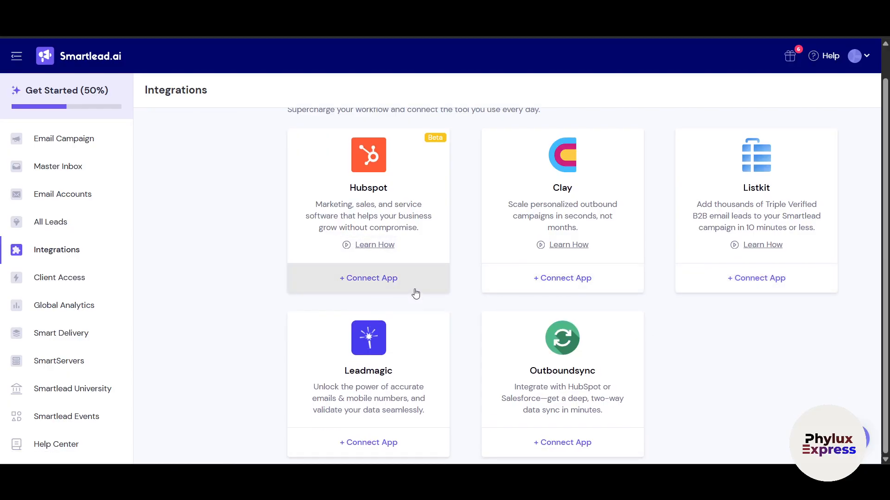
View the form for adding a client with its details and permissions, and return to the client list.
left_click(66, 279)
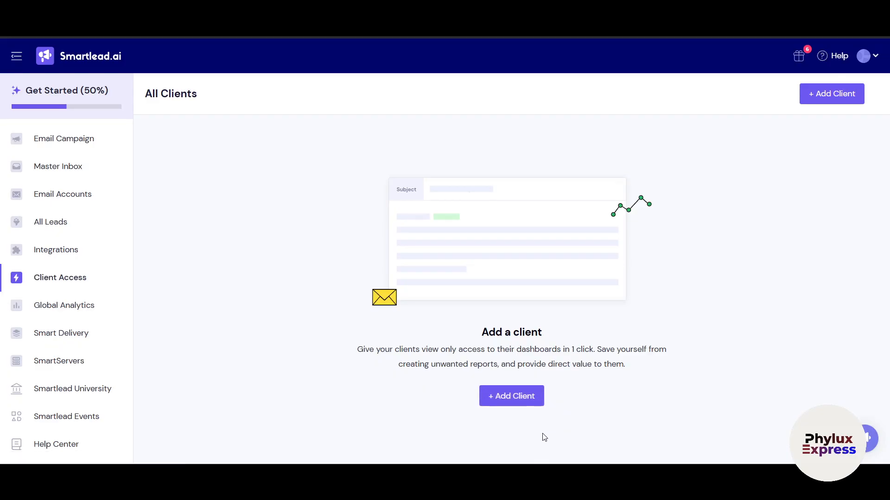
left_click(509, 398)
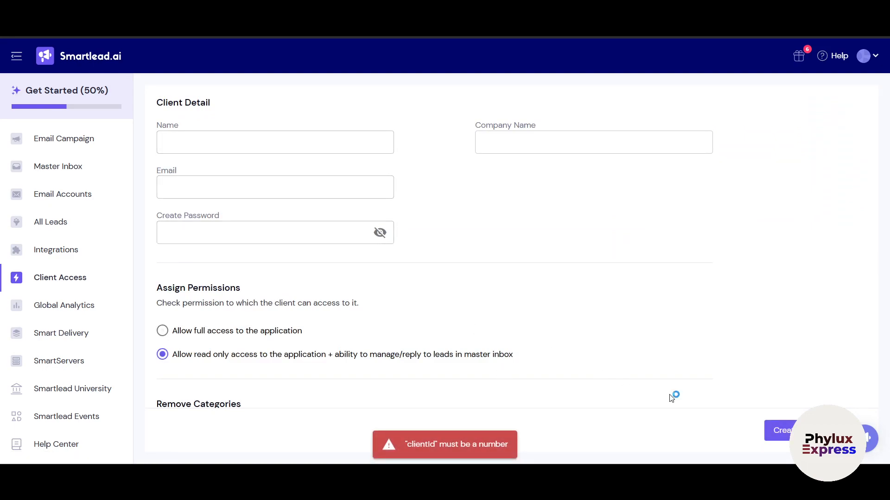
key("alt+Left")
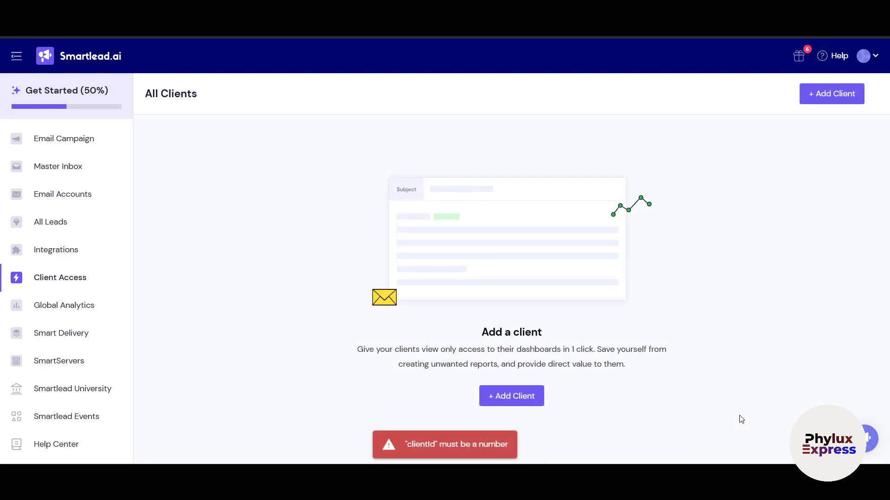
Examine the global analytics: email reaches breakup, lead stats, channel breakup, sender email health and lead quality.
left_click(101, 307)
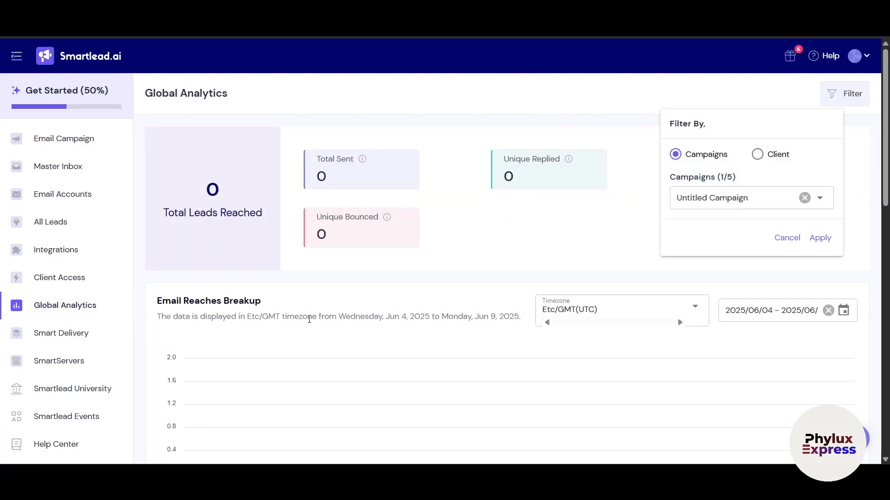
scroll(308, 320, "down", 2)
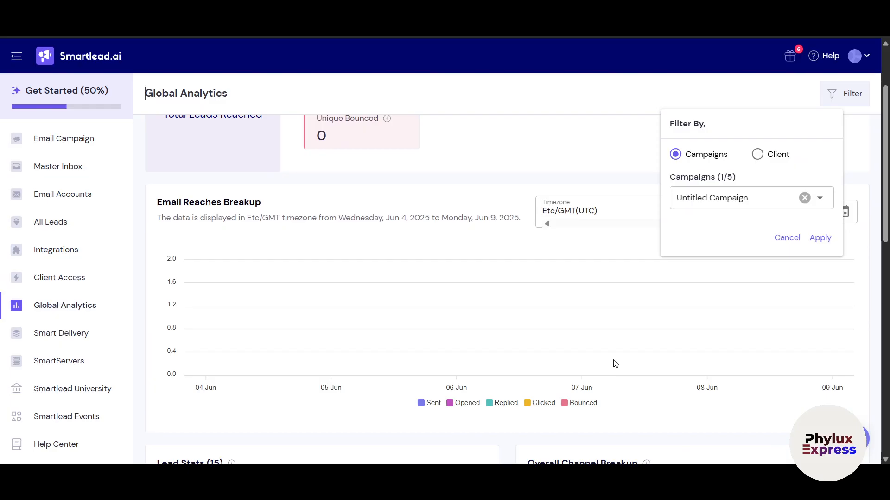
scroll(614, 363, "down", 2)
scroll(595, 367, "down", 5)
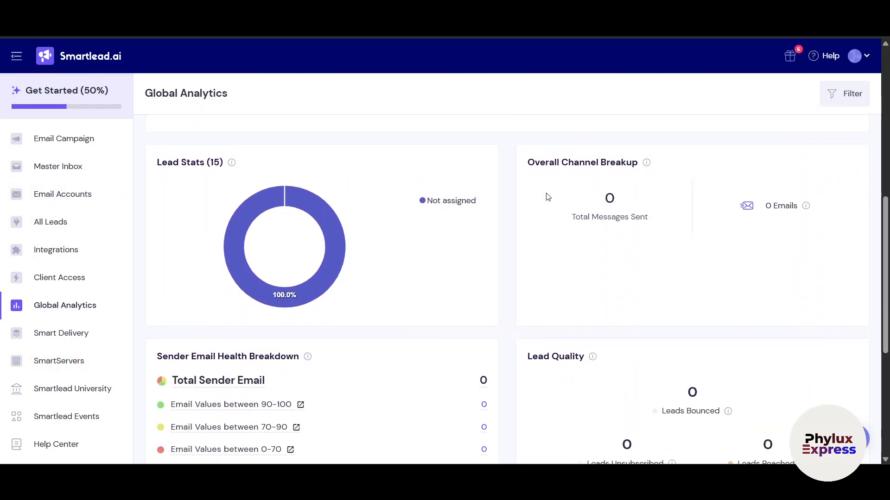
scroll(318, 338, "up", 5)
scroll(306, 325, "down", 6)
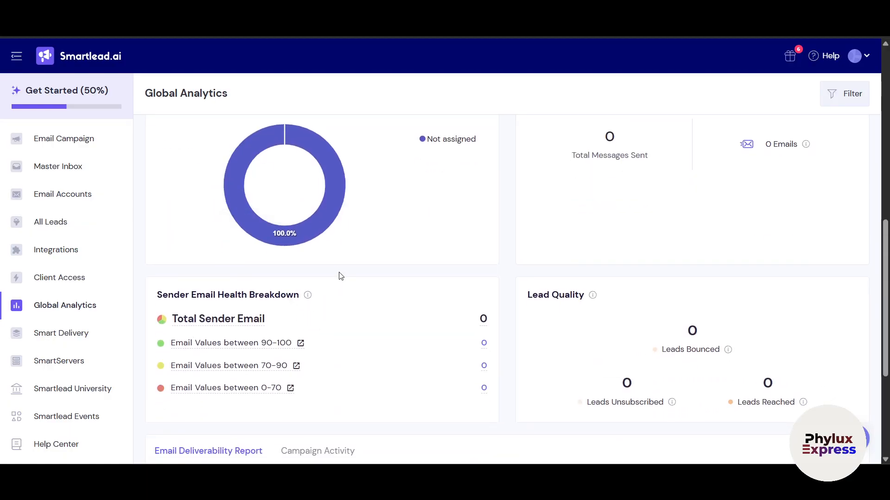
scroll(341, 274, "up", 3)
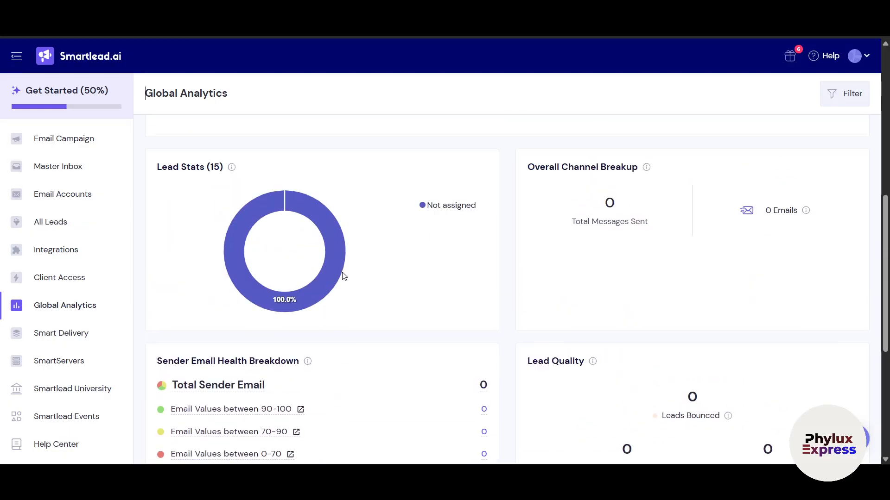
Look at the Smart Delivery spam test area and read through the listed benefits of SmartServers.
left_click(91, 338)
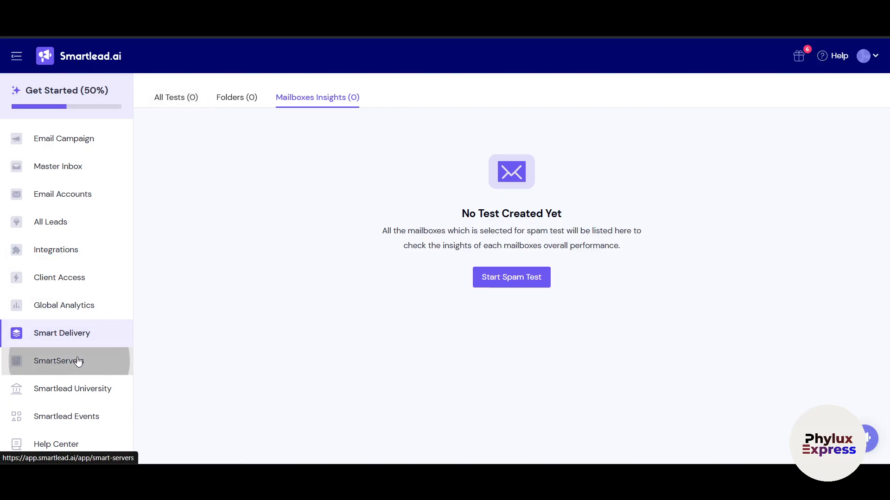
left_click(104, 373)
scroll(238, 390, "down", 1)
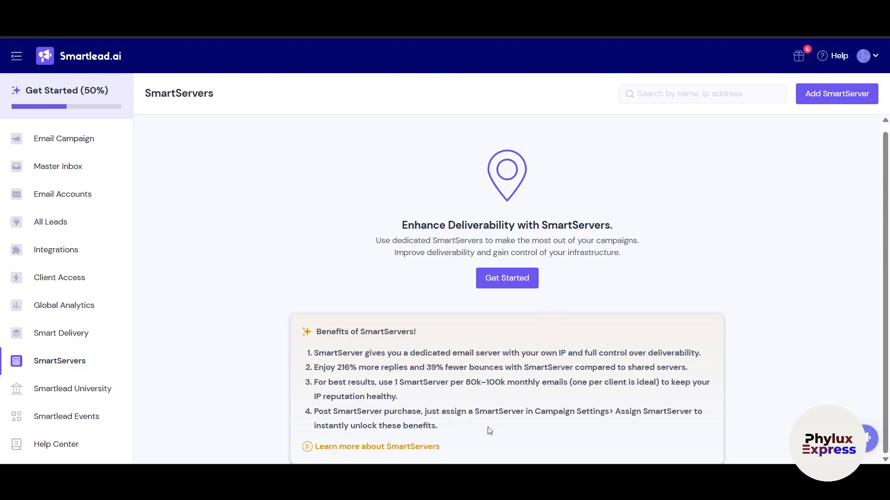
left_click_drag(489, 431, 325, 332)
left_click(255, 331)
Browse the Smartlead University courses on video prospecting, cold email copywriting and lead gen agency scaling, and return to the email campaigns.
left_click(85, 393)
scroll(224, 350, "down", 4)
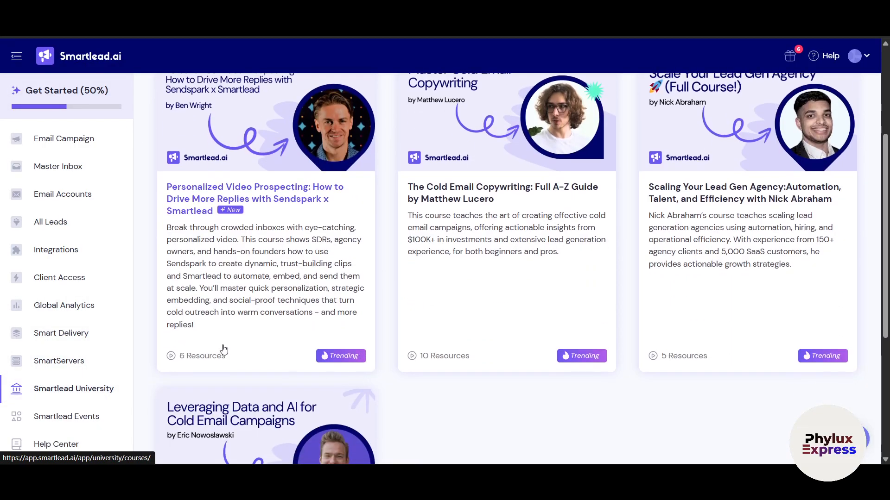
scroll(478, 320, "down", 4)
scroll(480, 323, "up", 7)
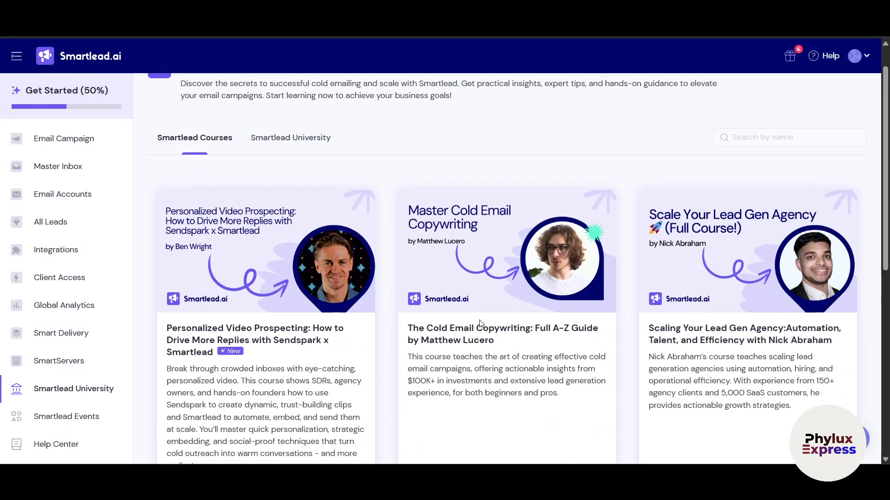
scroll(73, 407, "down", 3)
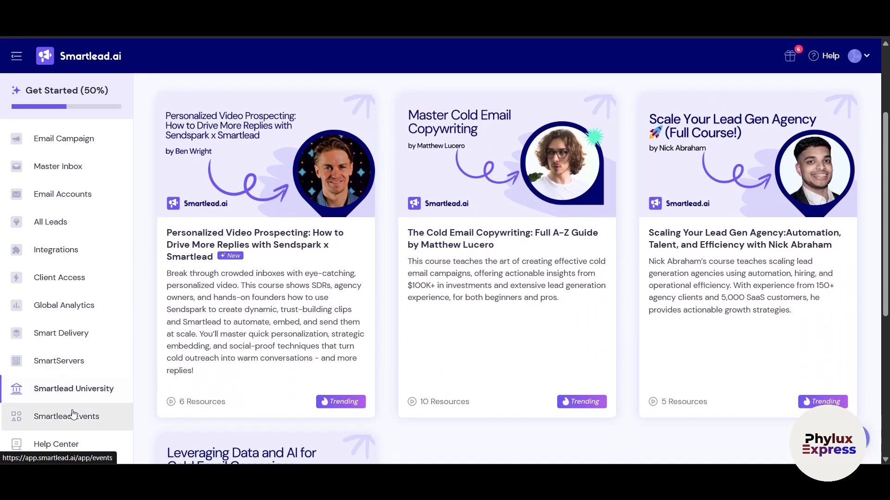
scroll(72, 195, "up", 3)
left_click(66, 151)
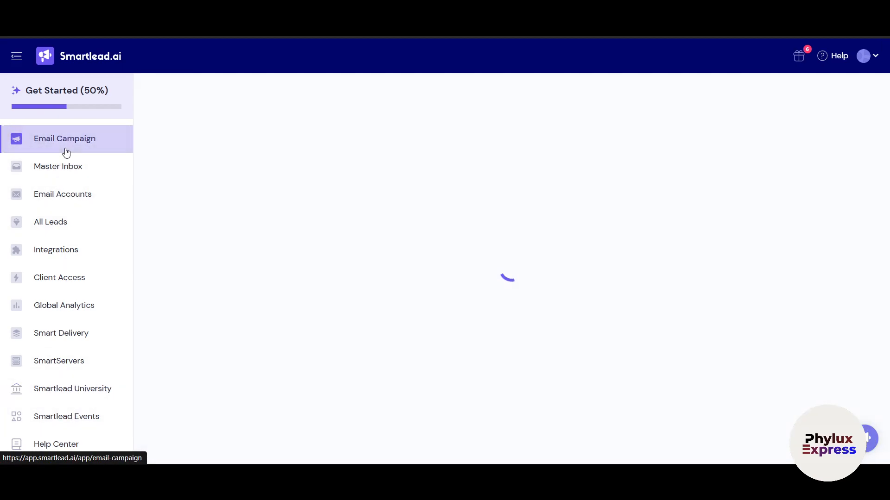